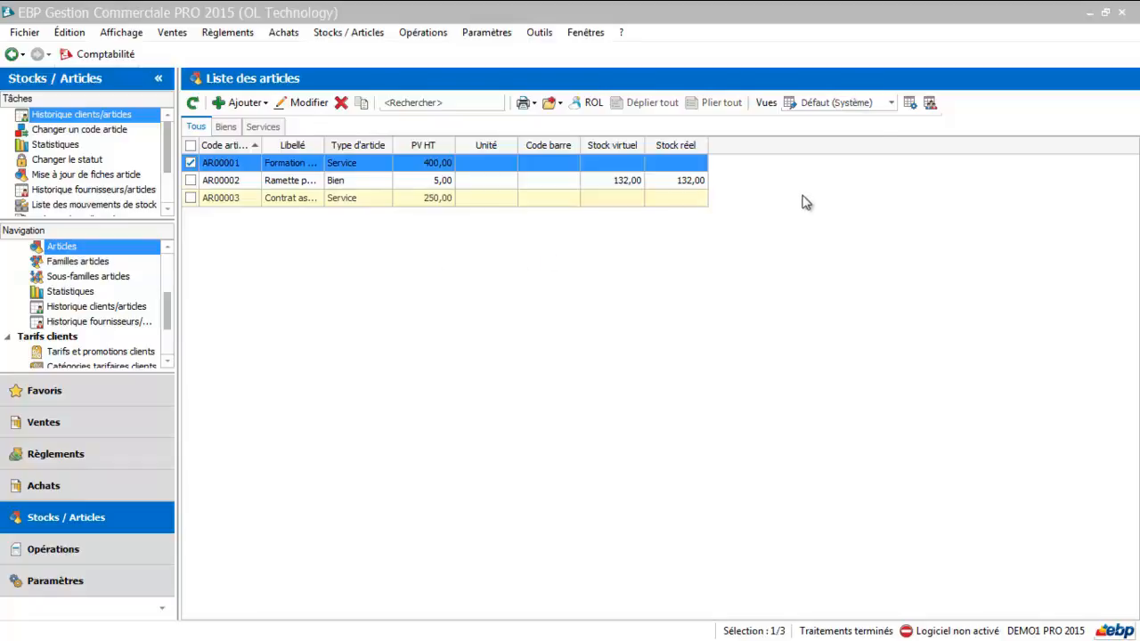
Duplicate the Défaut view of the article list in the view editor
left_click(891, 103)
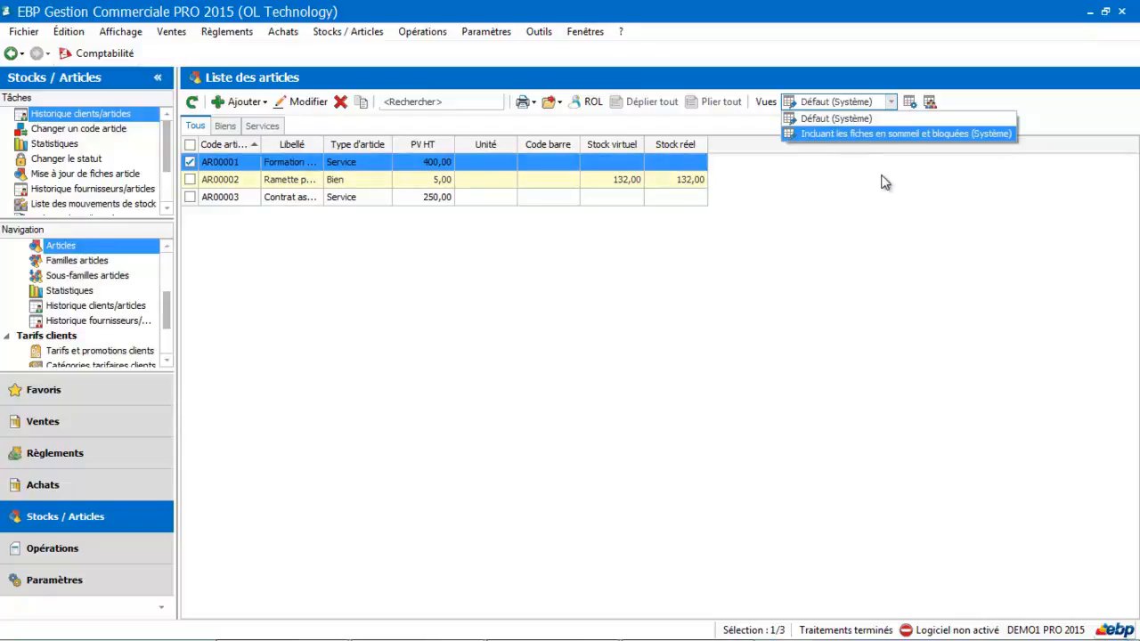
left_click(912, 104)
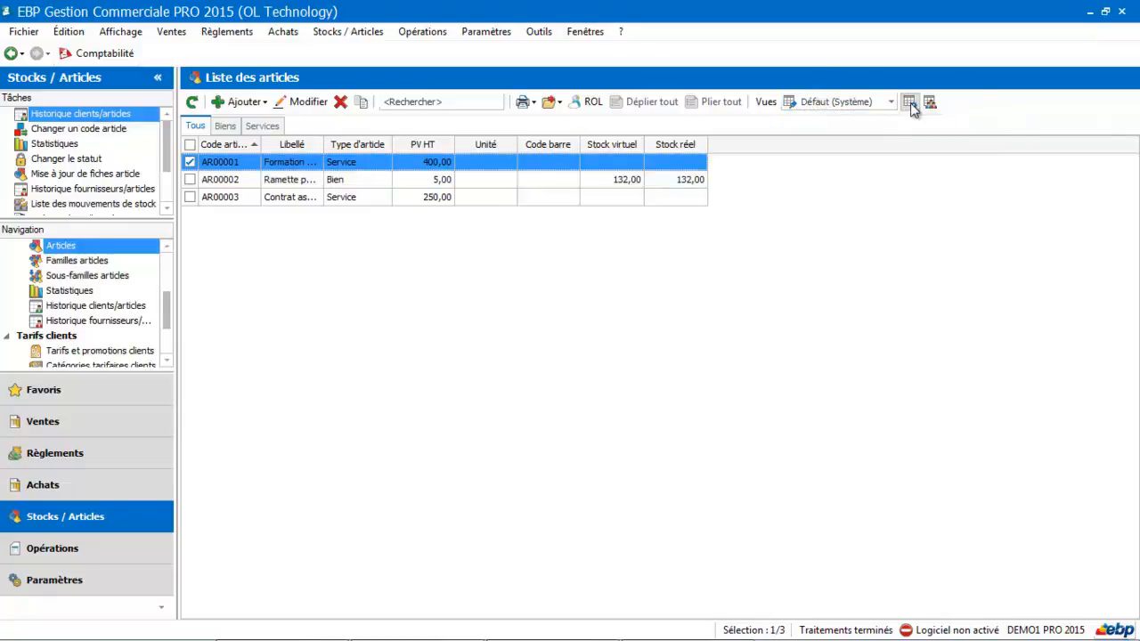
left_click(911, 105)
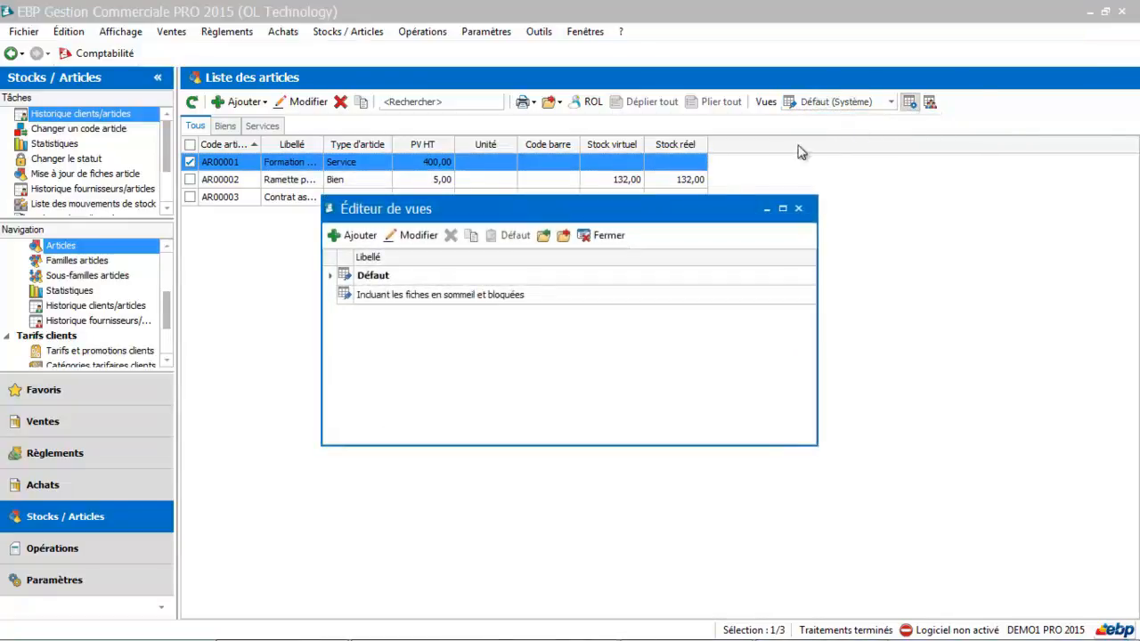
left_click(629, 280)
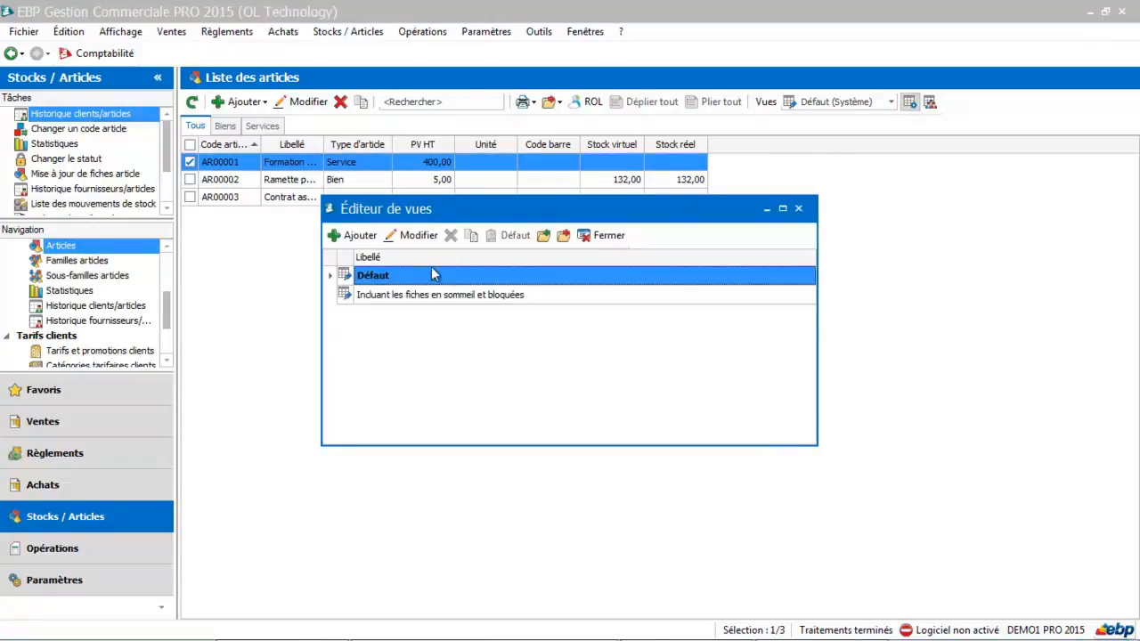
left_click(475, 243)
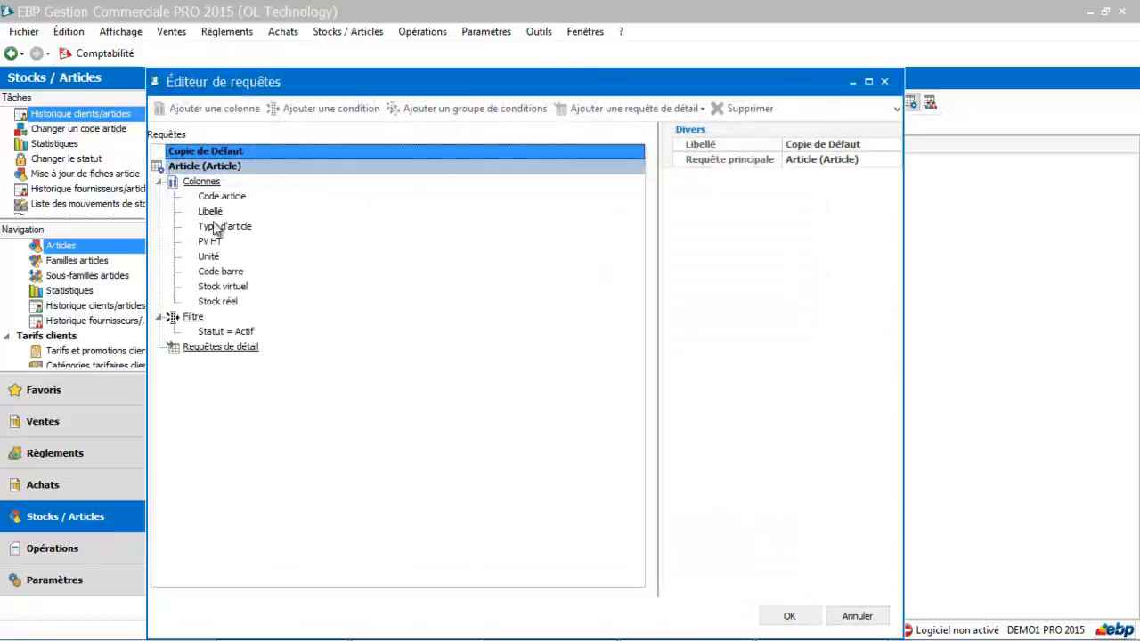
Remove the Code barre, Stock virtuel, Stock réel and Unité columns from the copied view
left_click(218, 271)
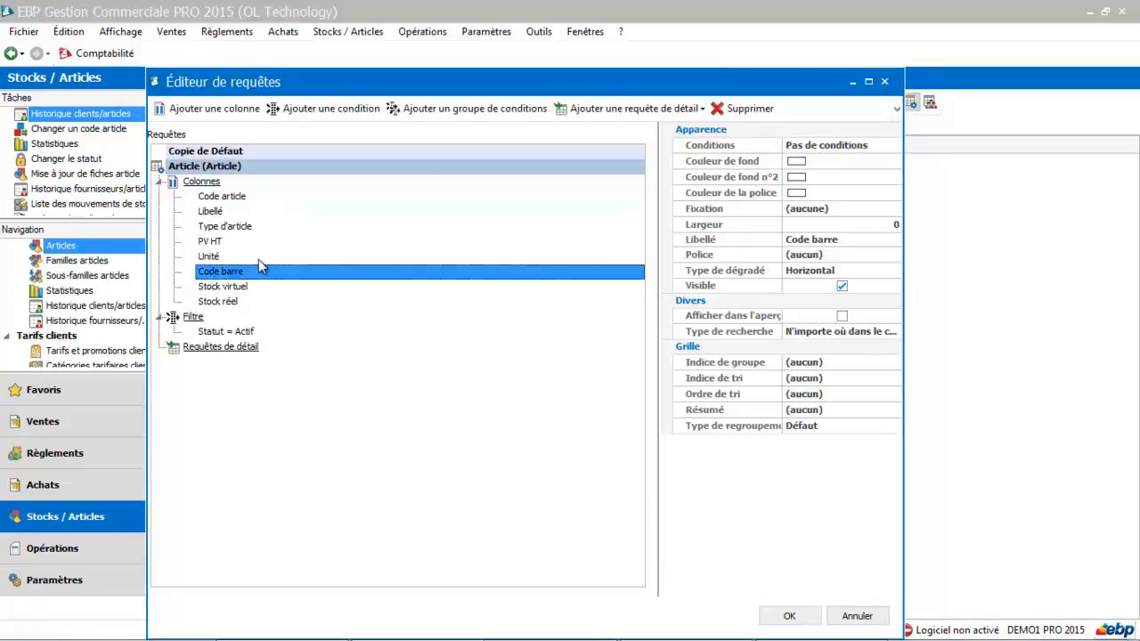
left_click(741, 109)
left_click(750, 110)
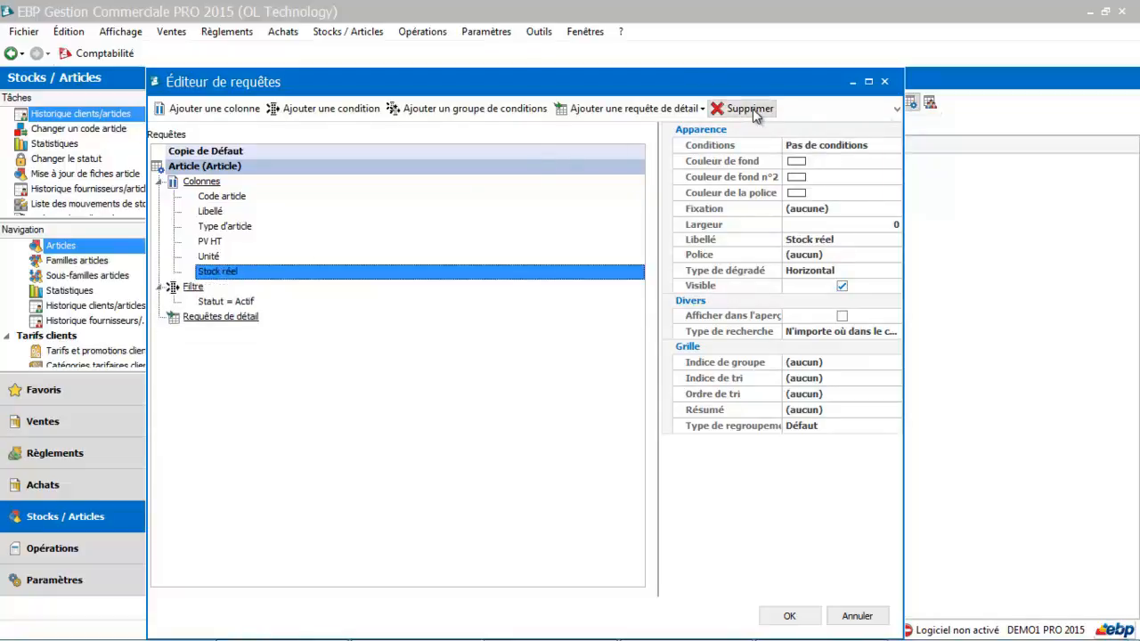
left_click(750, 109)
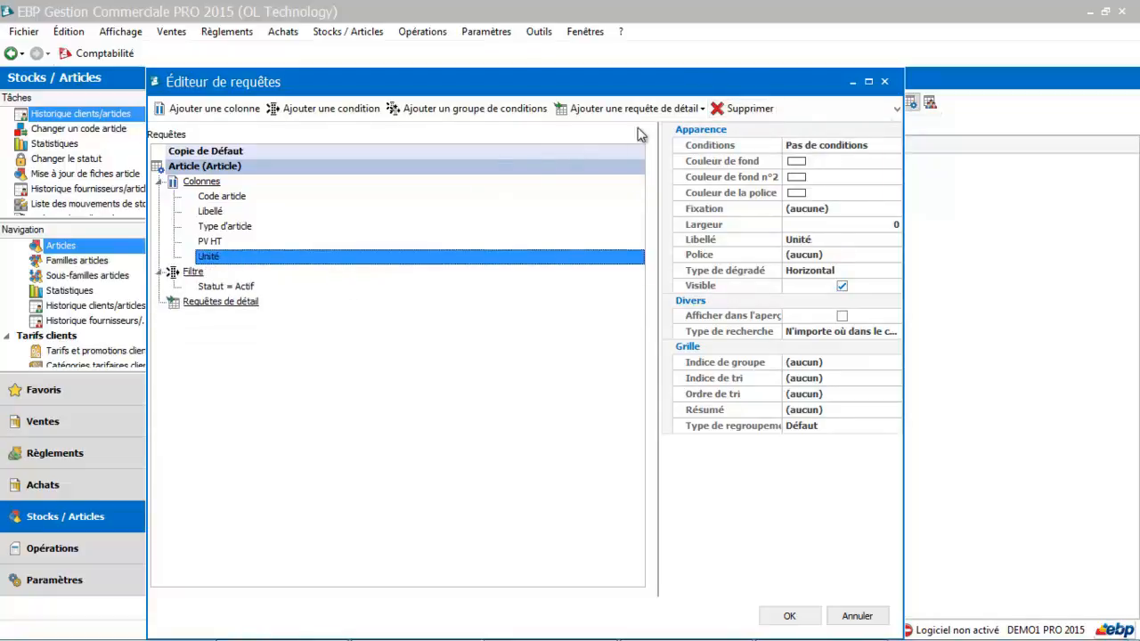
left_click(751, 107)
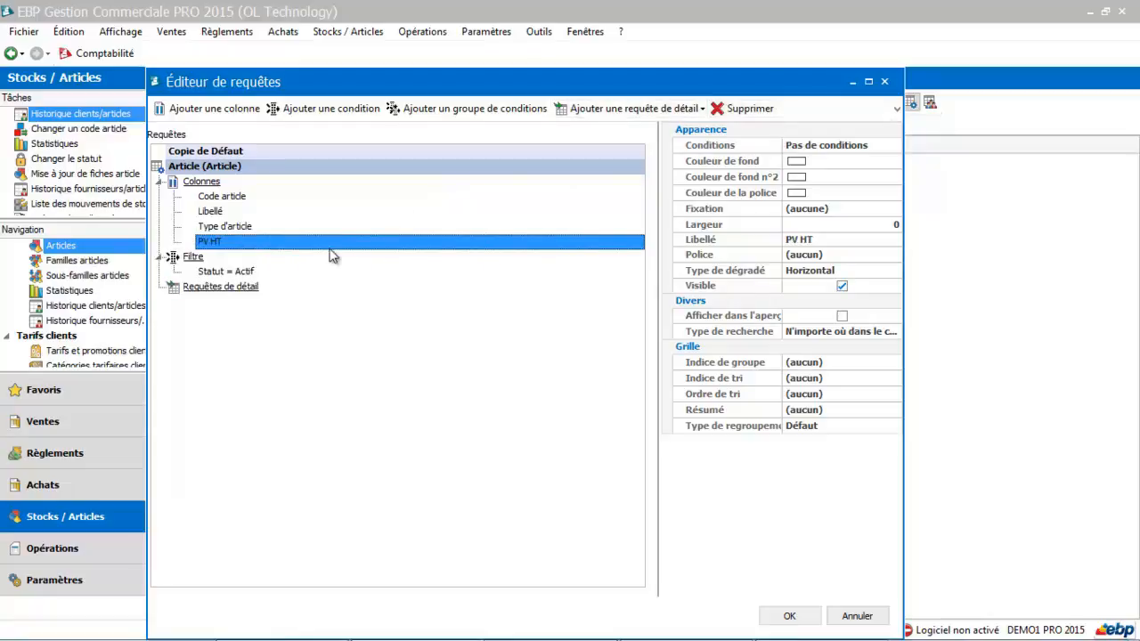
Add the Prix d'achat [PurchasePrice] column to the copied view after PV HT
left_click(228, 108)
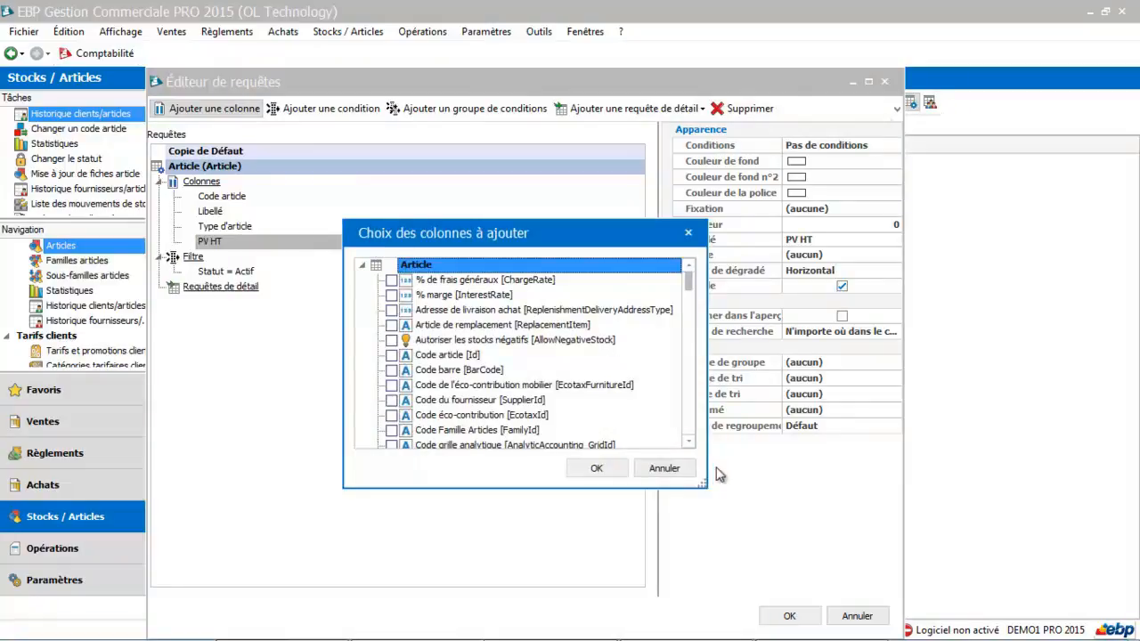
scroll(691, 446, "down", 2)
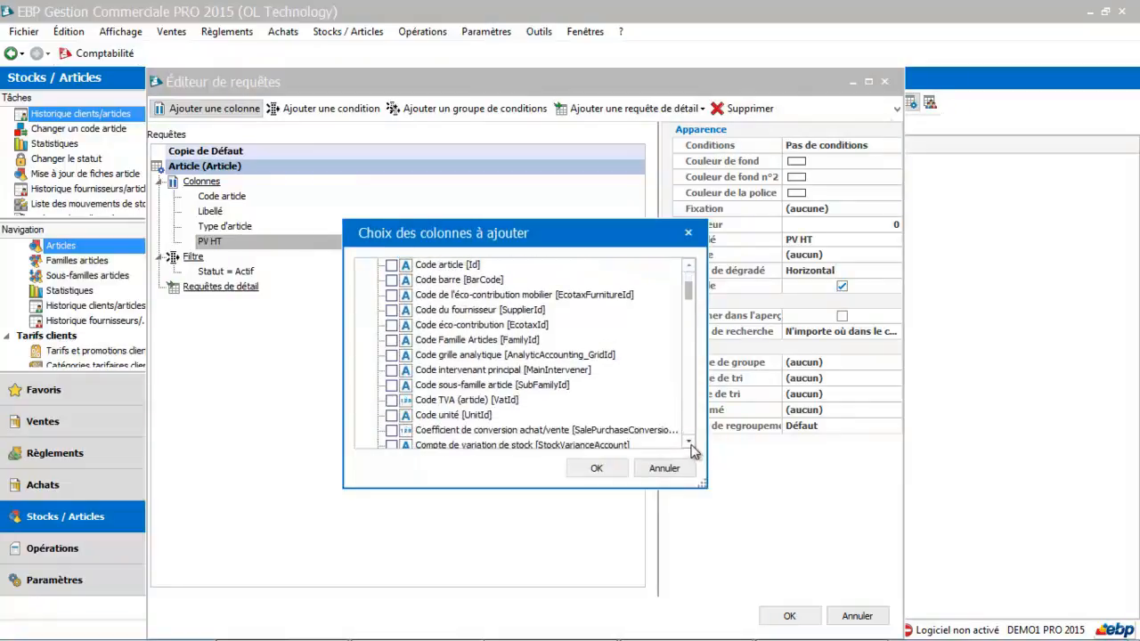
scroll(693, 448, "down", 5)
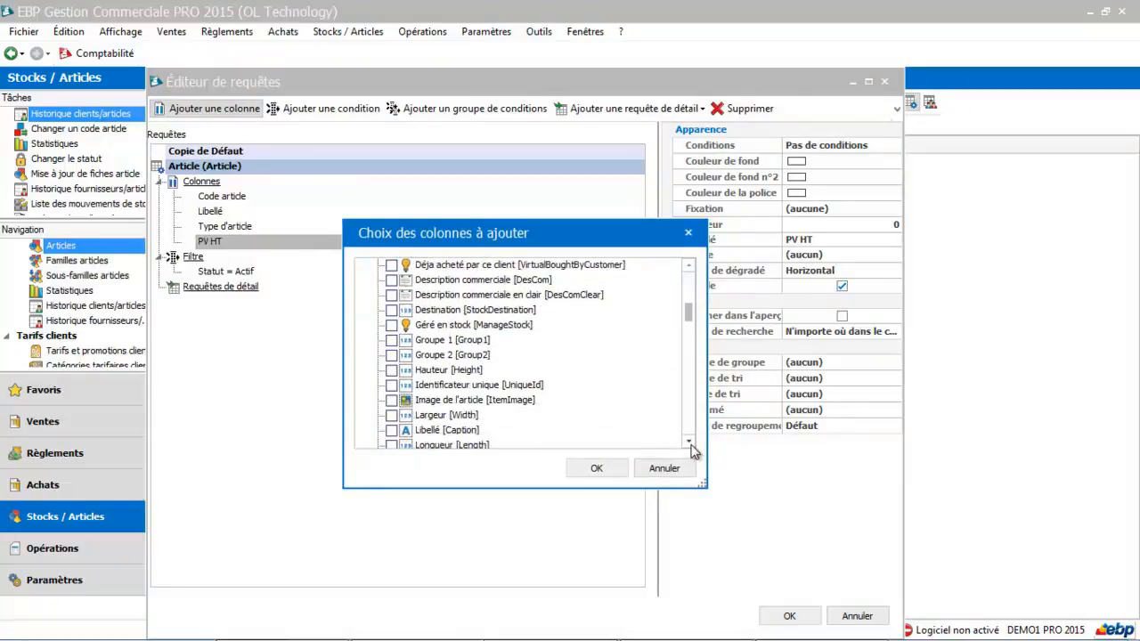
scroll(693, 451, "down", 5)
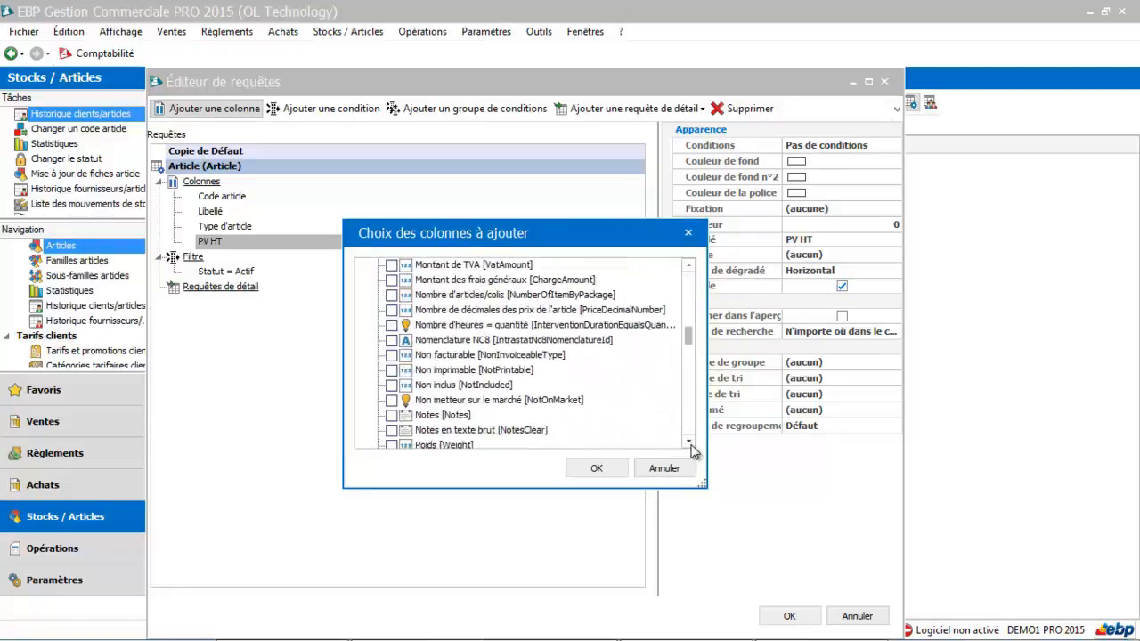
scroll(694, 451, "down", 2)
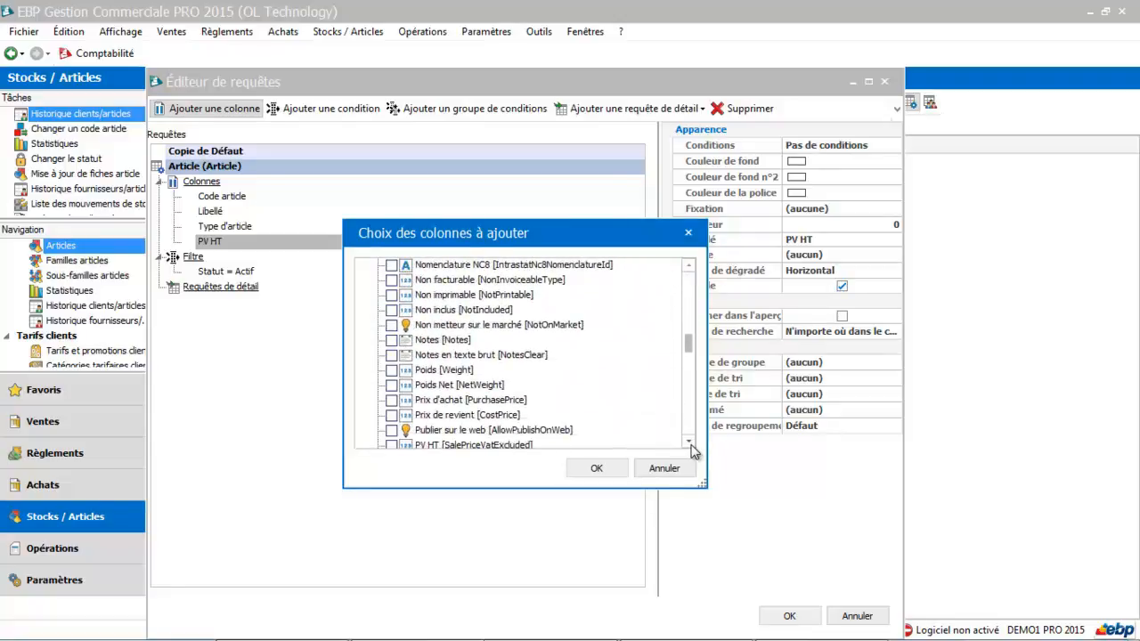
scroll(693, 451, "down", 2)
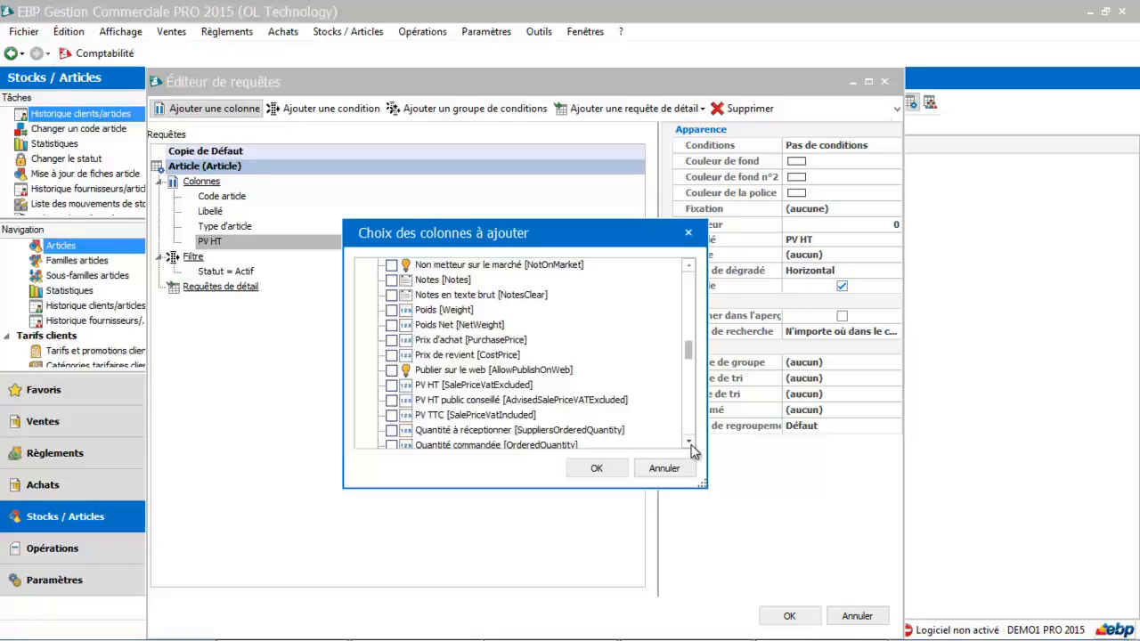
left_click(392, 340)
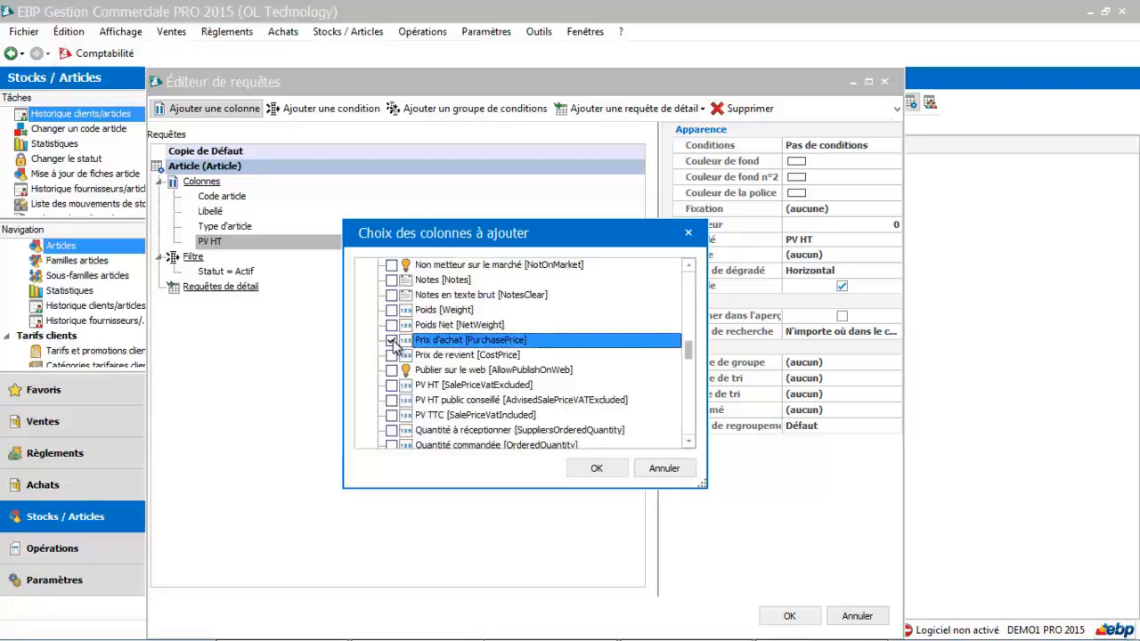
left_click(594, 472)
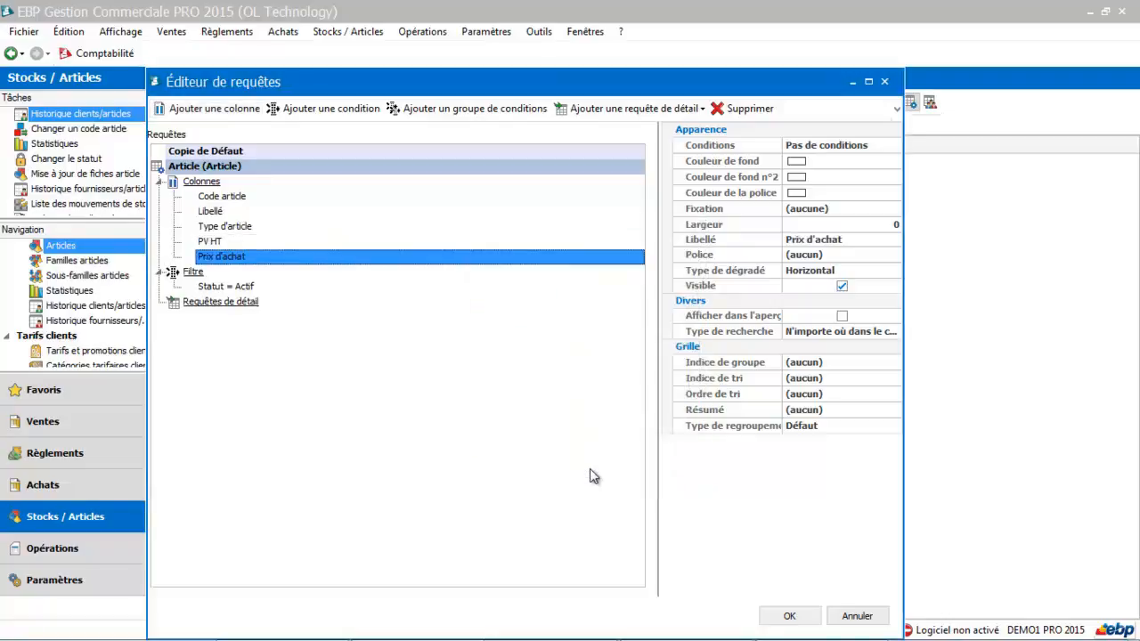
Add the Marge HT [InterestAmount] column after Prix d'achat and save the copied view
left_click(239, 109)
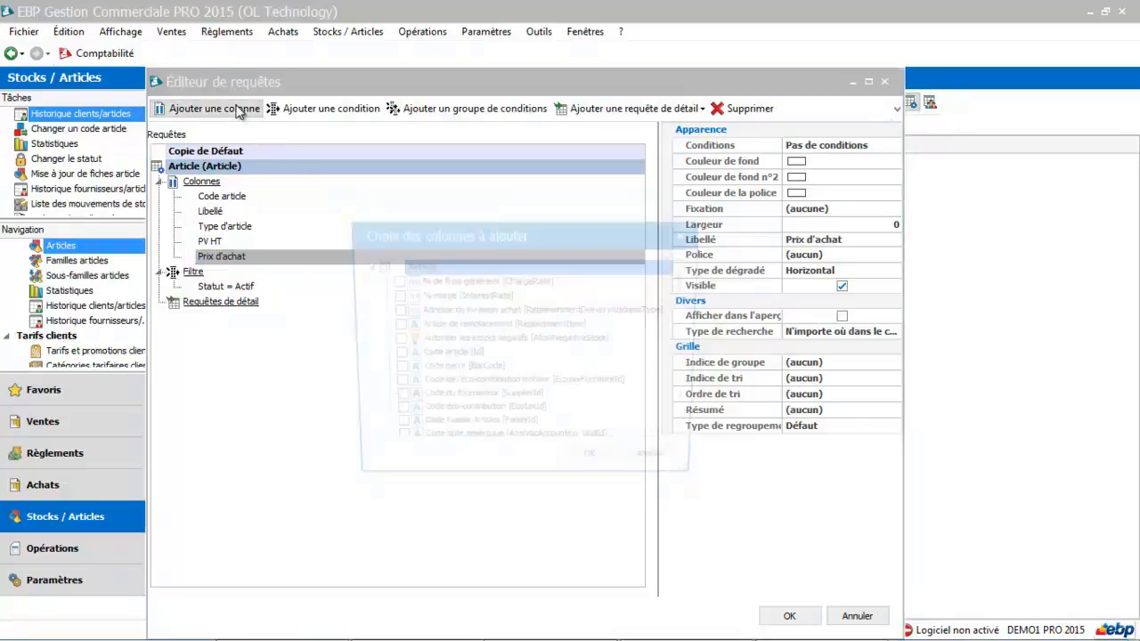
left_click_drag(688, 282, 691, 329)
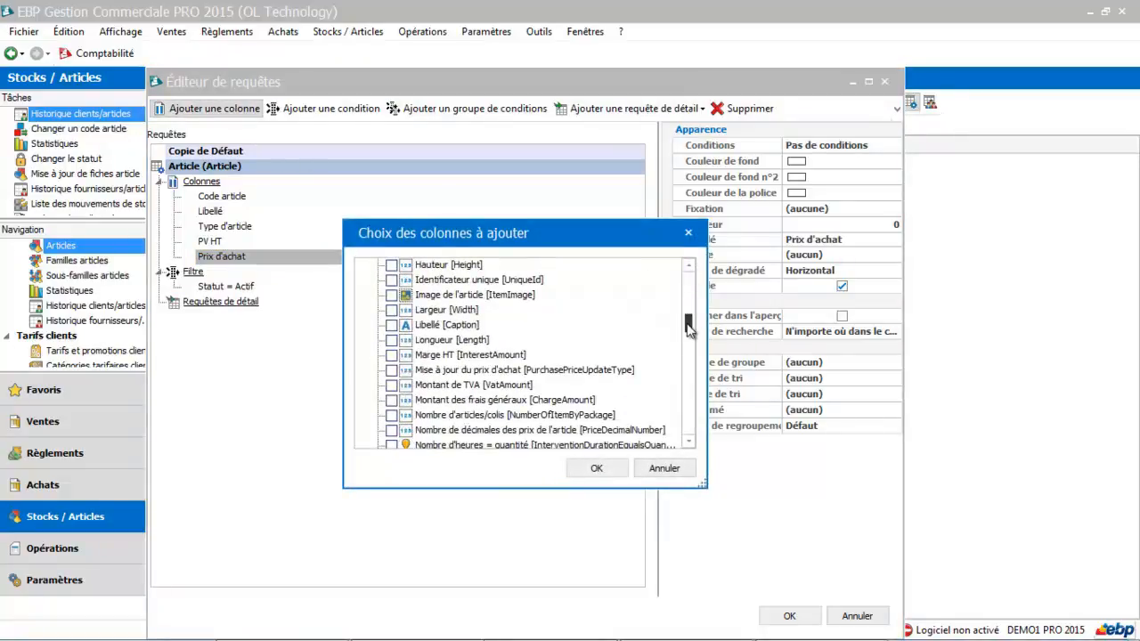
left_click(392, 355)
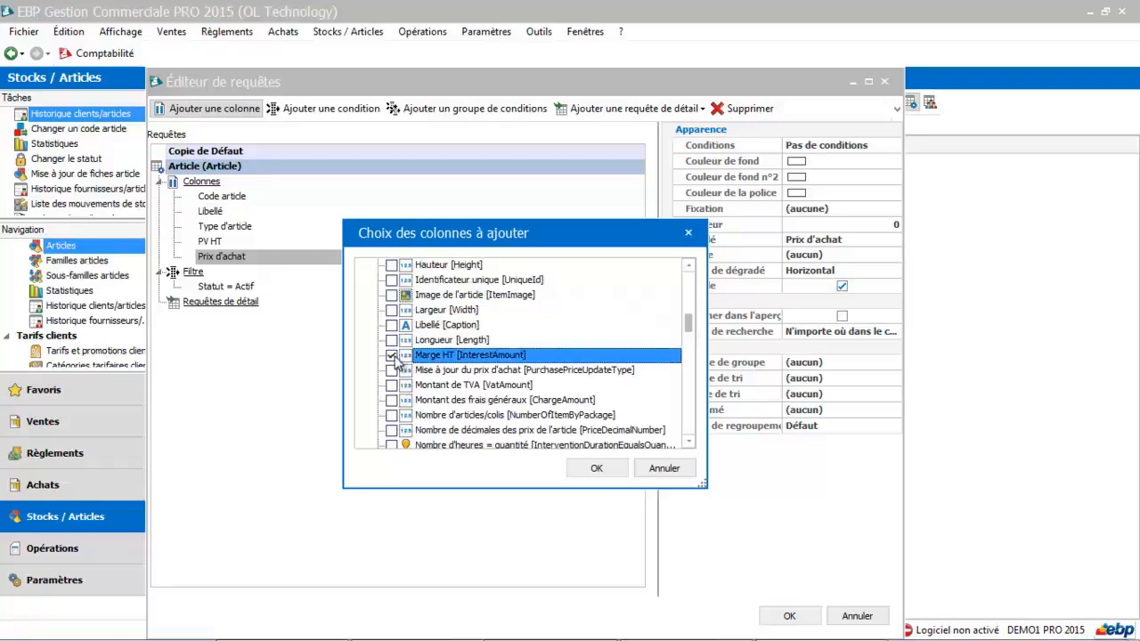
left_click(615, 469)
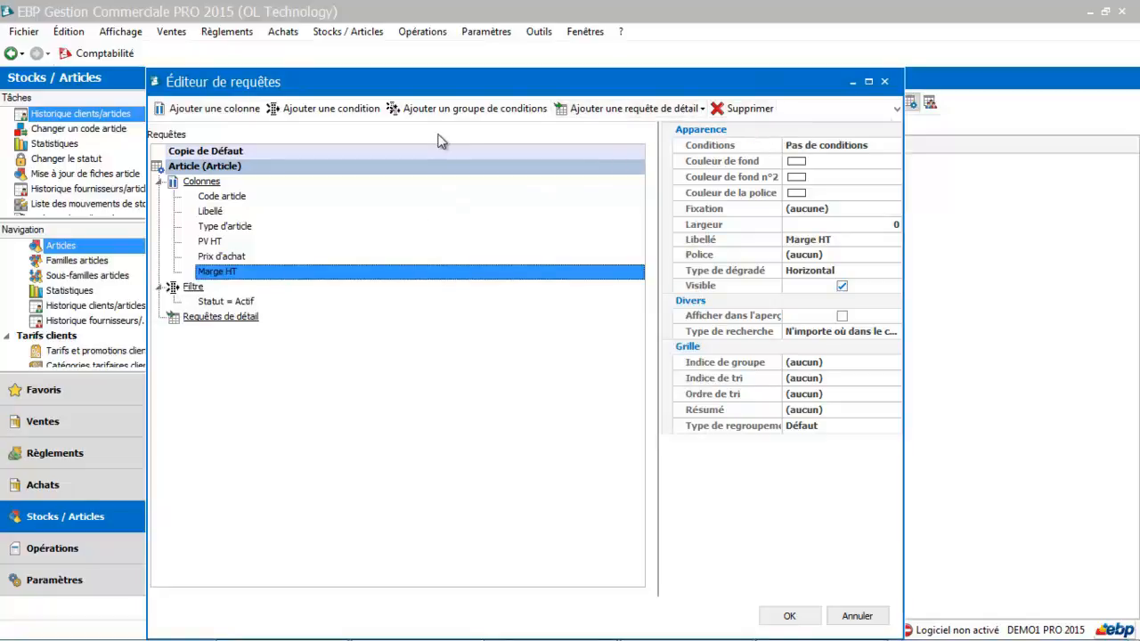
left_click(789, 616)
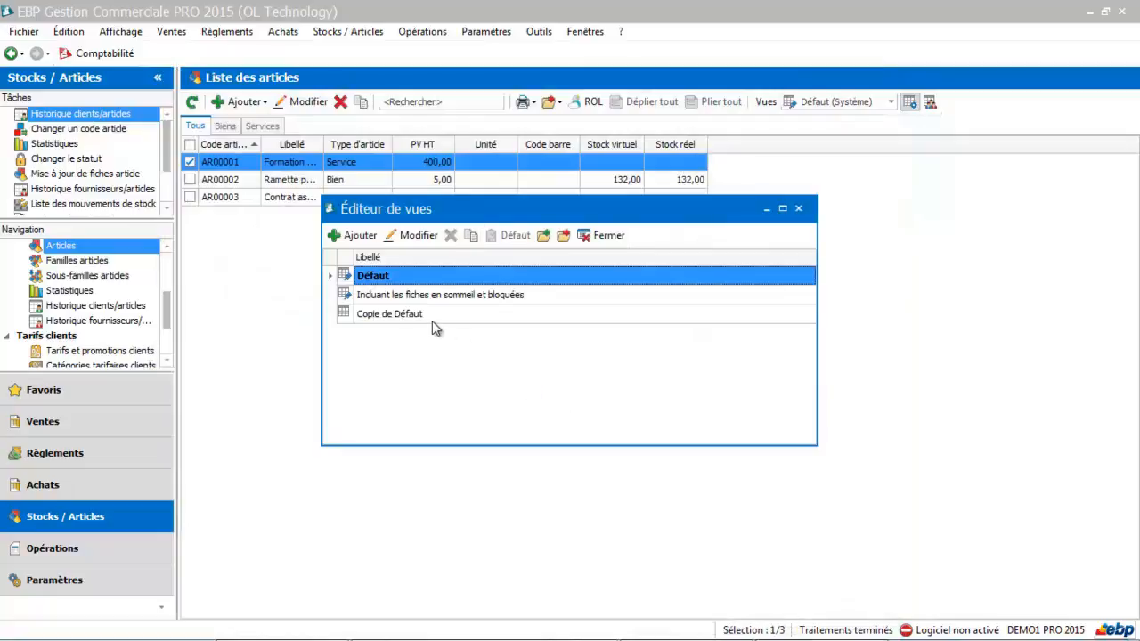
Rename the view Copie de Défaut as Marge
left_click(425, 316)
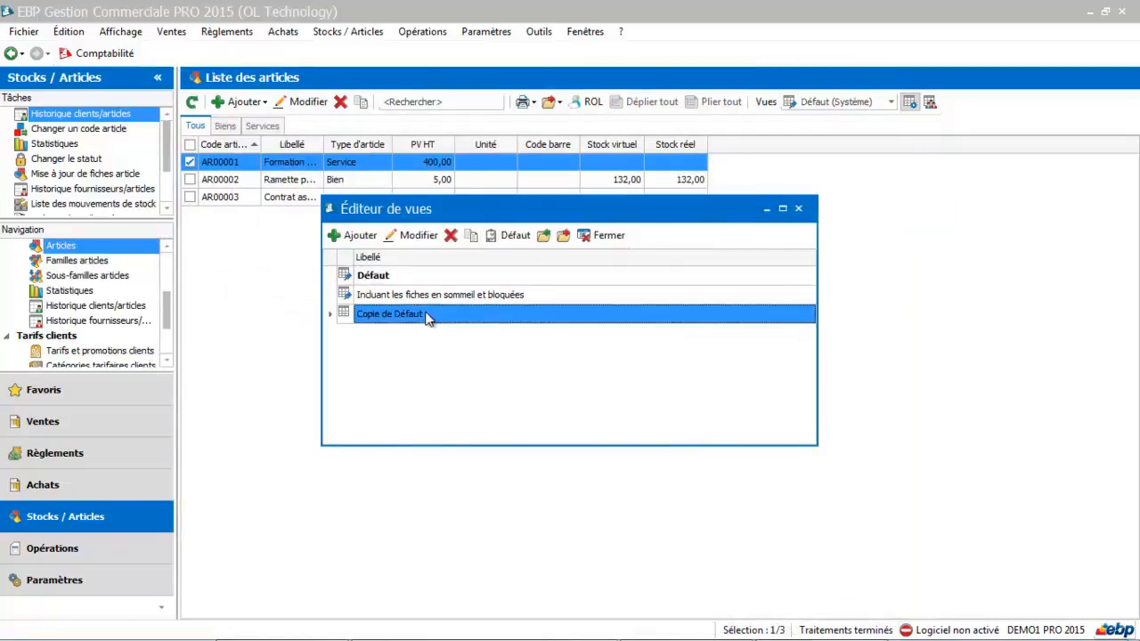
left_click(420, 239)
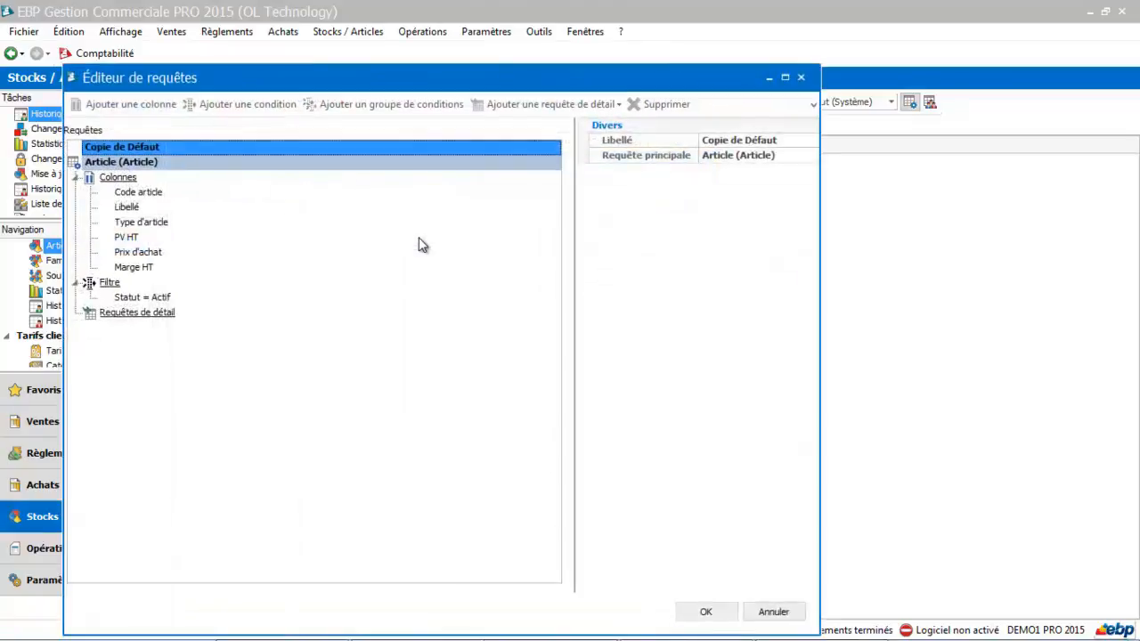
left_click(744, 145)
left_click(796, 140)
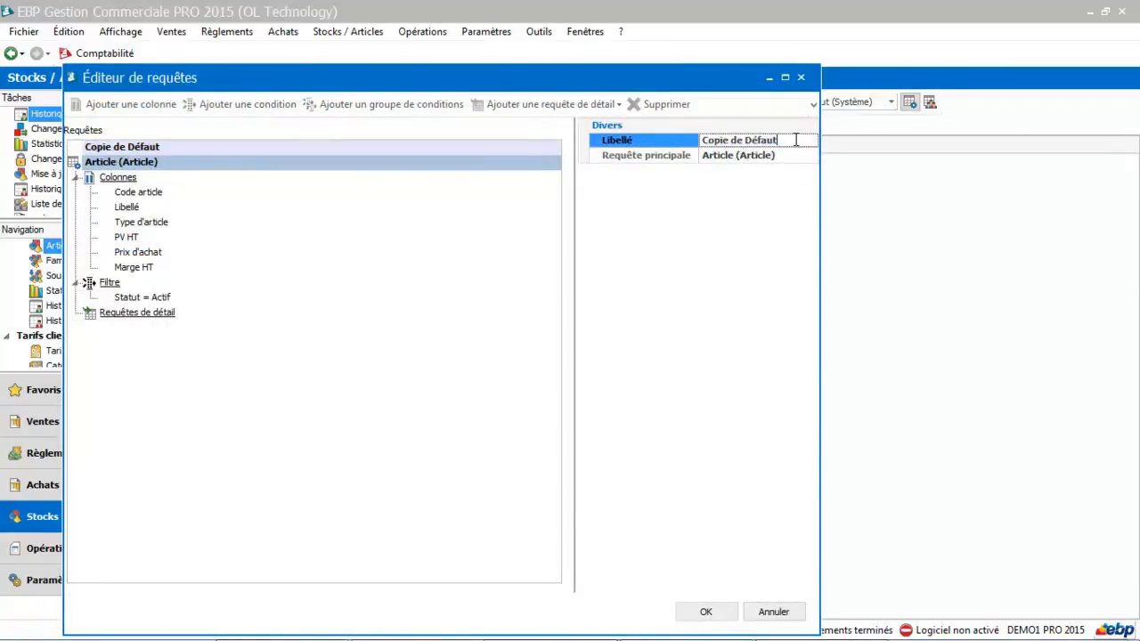
key("BackSpace")
key("BackSpace")
key("BackSpace")
key("BackSpace")
key("BackSpace")
key("BackSpace")
key("BackSpace")
key("BackSpace")
key("BackSpace")
key("BackSpace")
key("BackSpace")
key("BackSpace")
key("BackSpace")
key("BackSpace")
key("BackSpace")
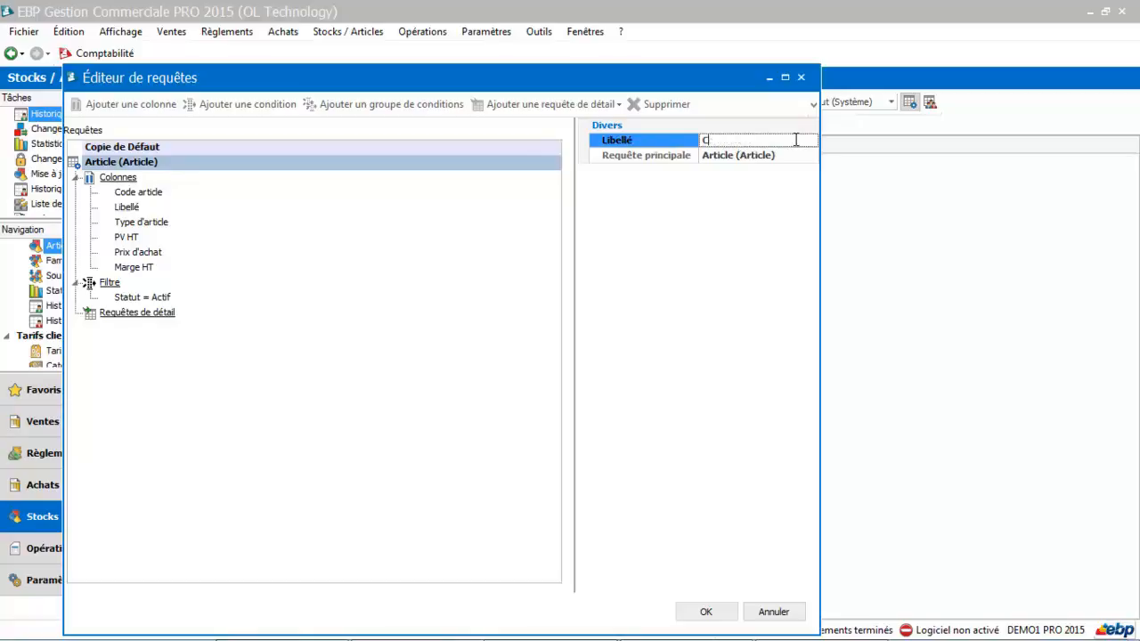
type("Marge")
left_click(705, 612)
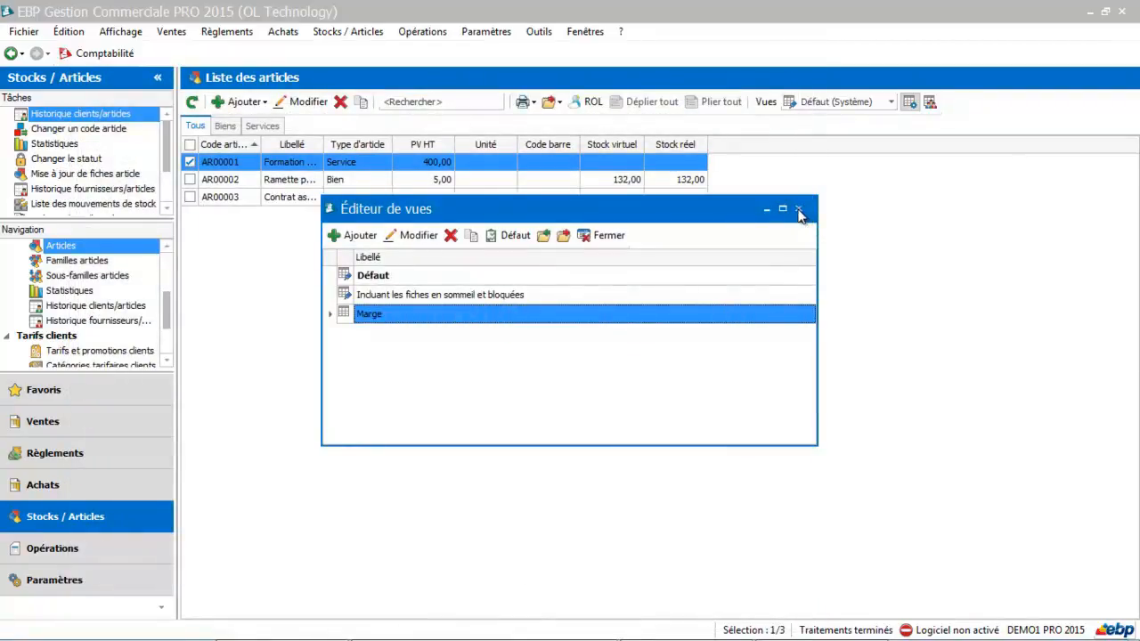
Close the view editor and apply the Marge view to the article list
left_click(609, 236)
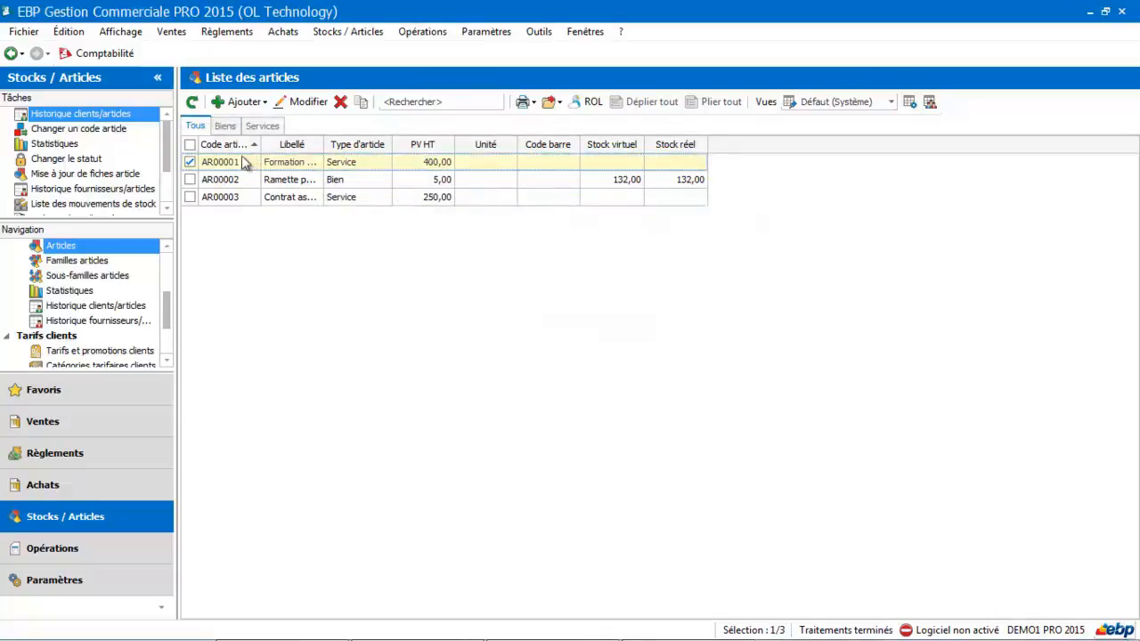
left_click(893, 104)
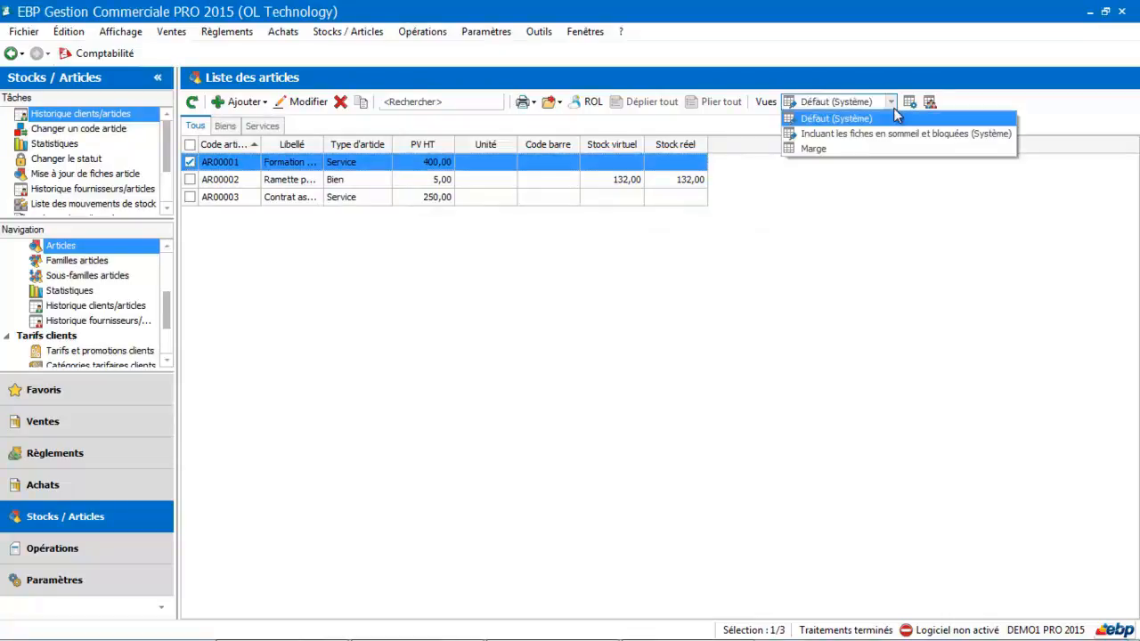
left_click(833, 149)
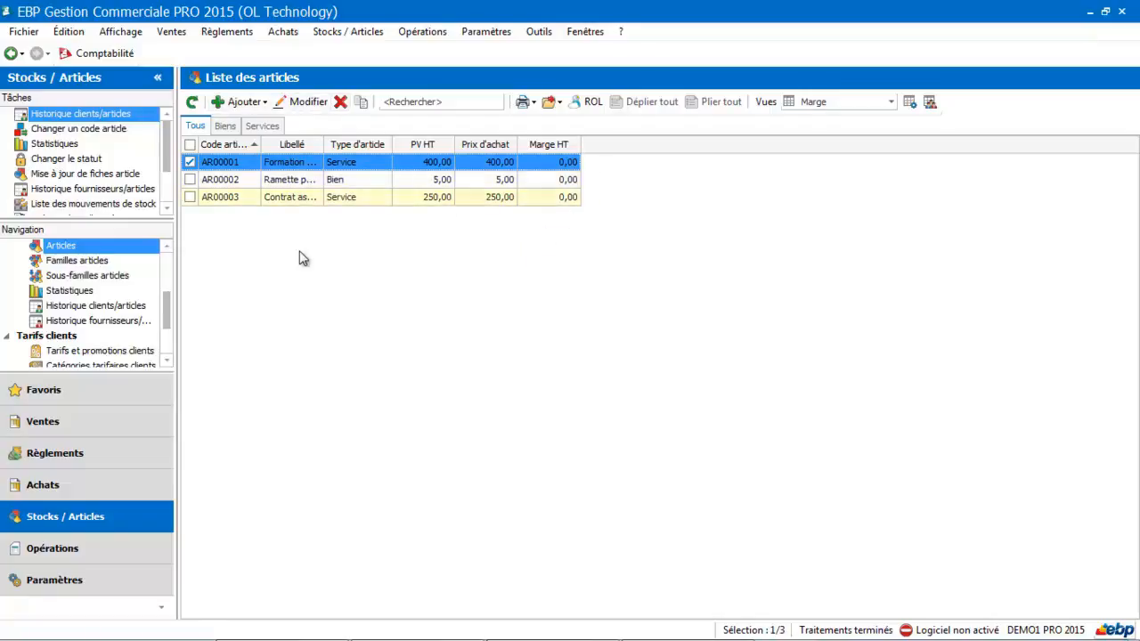
Preview the printout of the article list in the current view, then close the preview
left_click(533, 104)
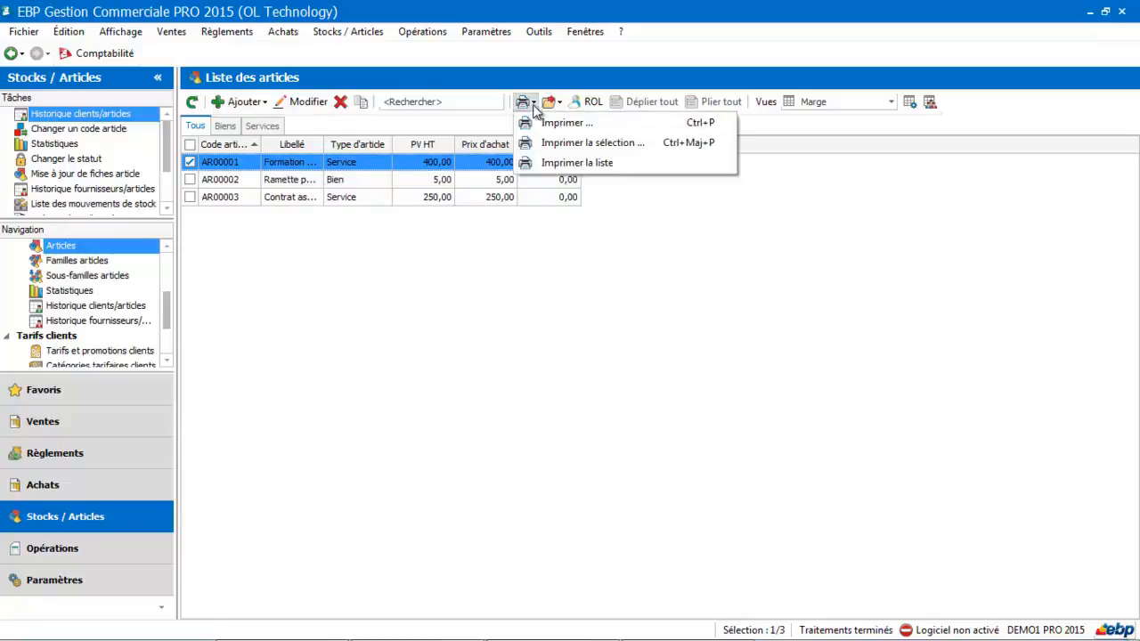
left_click(559, 163)
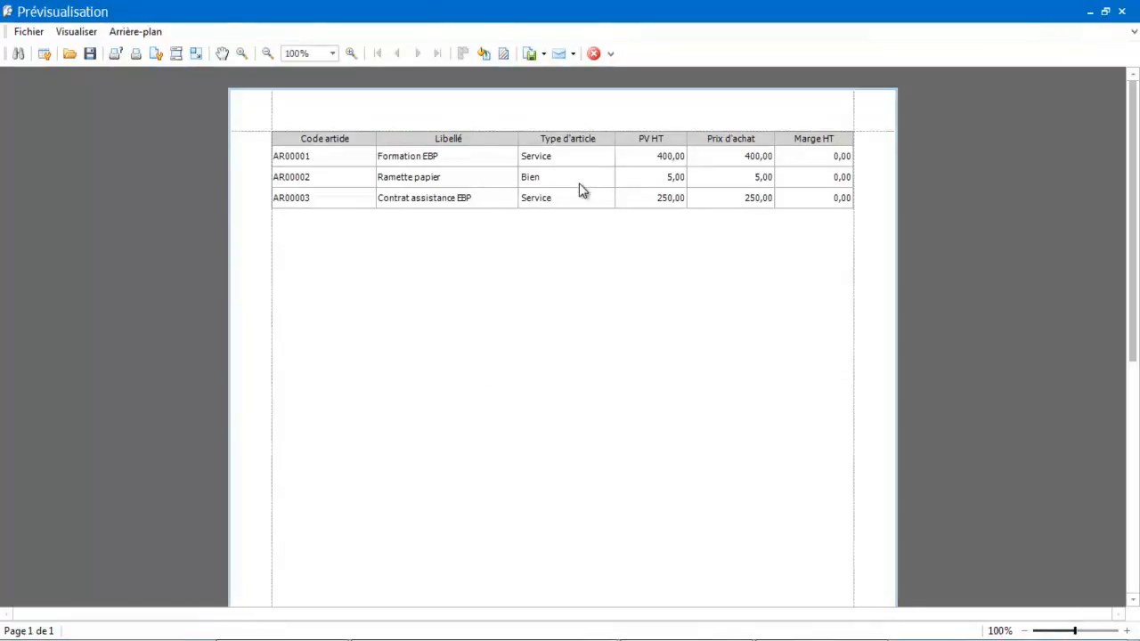
left_click(1122, 12)
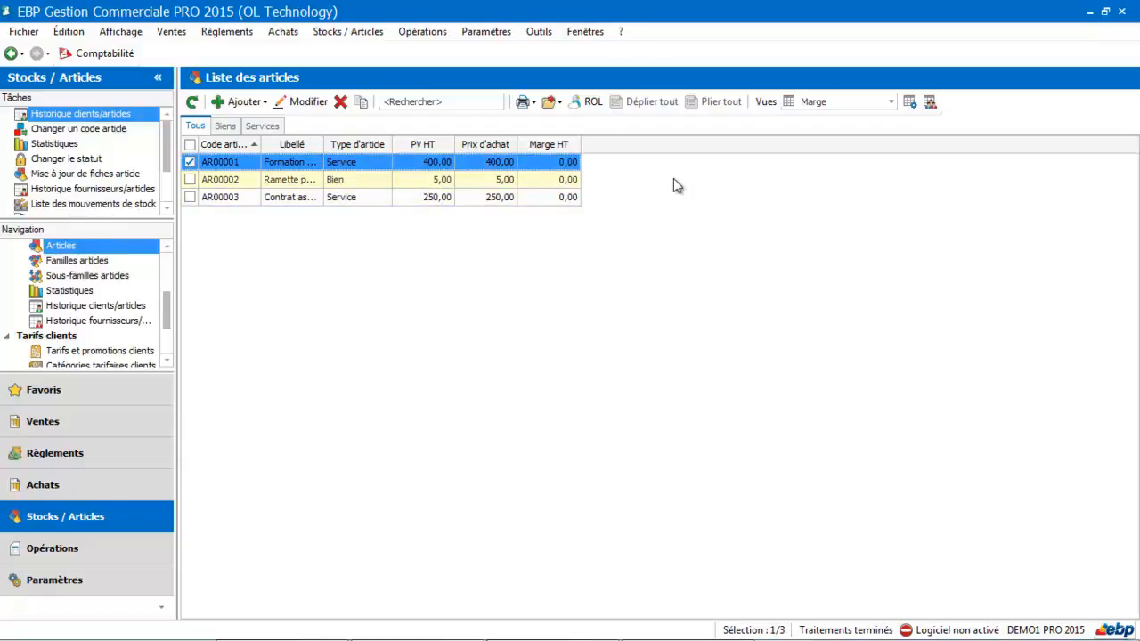
left_click(892, 101)
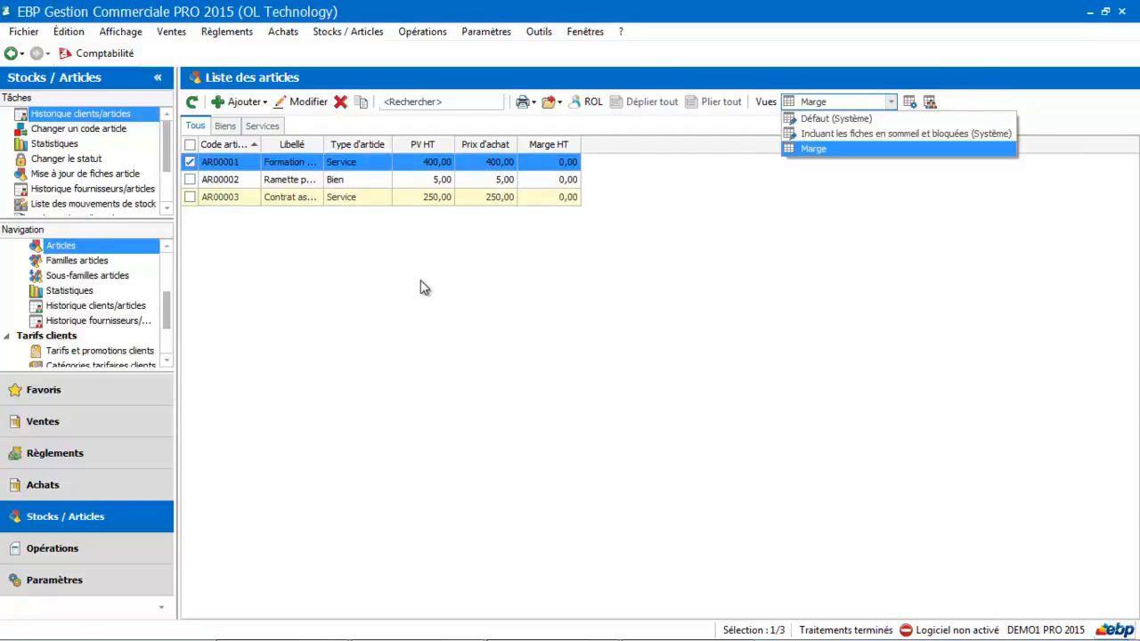
left_click(435, 324)
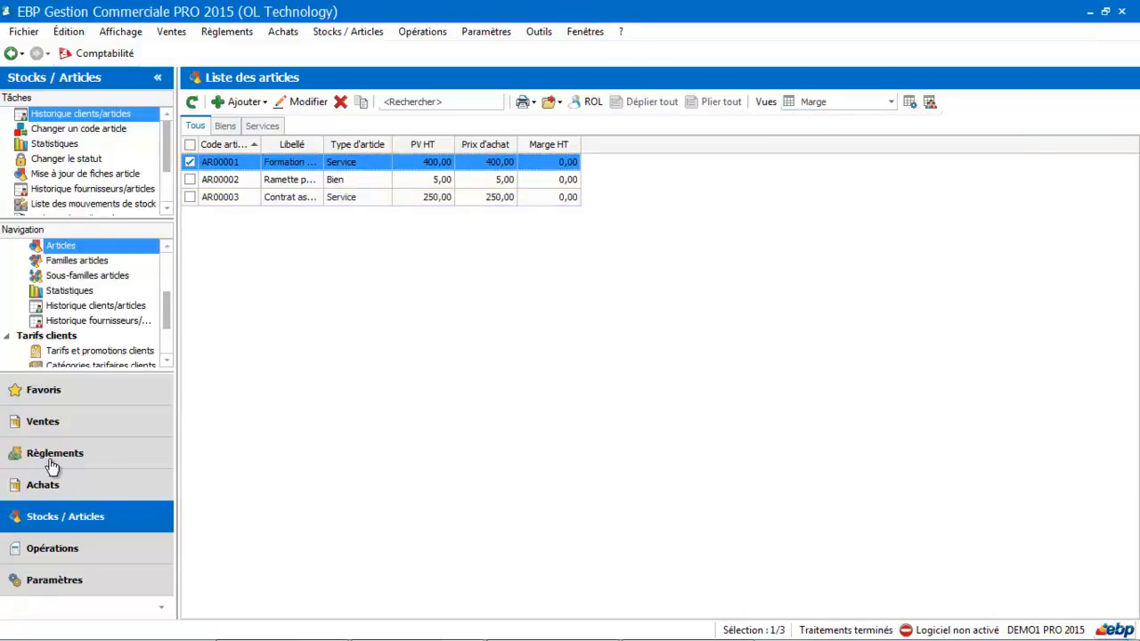
Display the invoices in the sales documents list with the advanced filters shown, and look through the available views
left_click(66, 432)
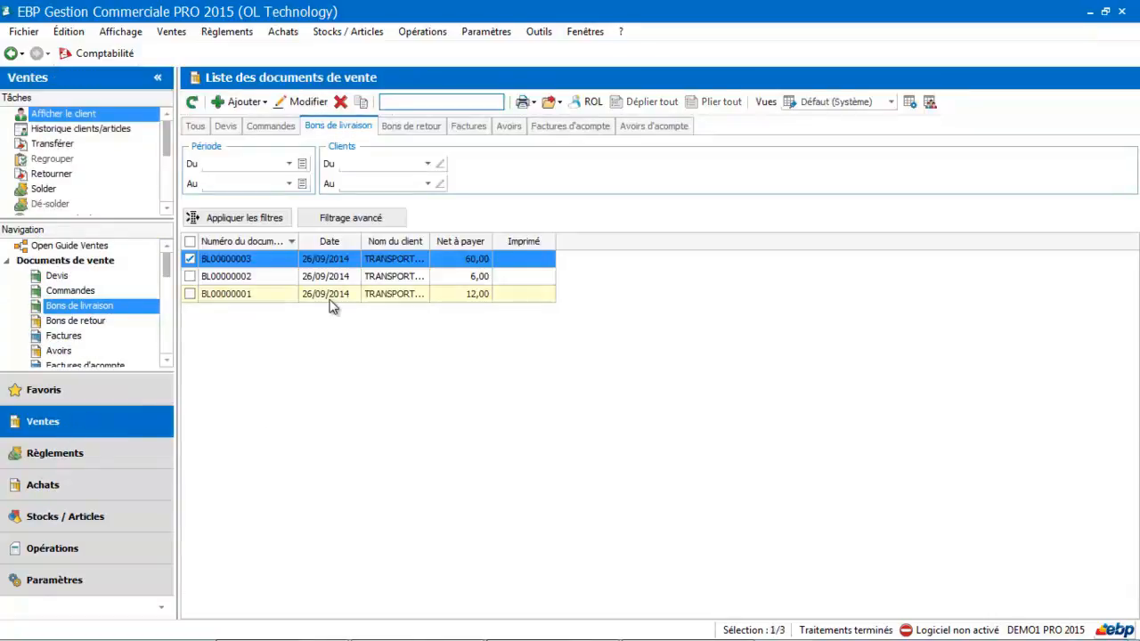
left_click(468, 127)
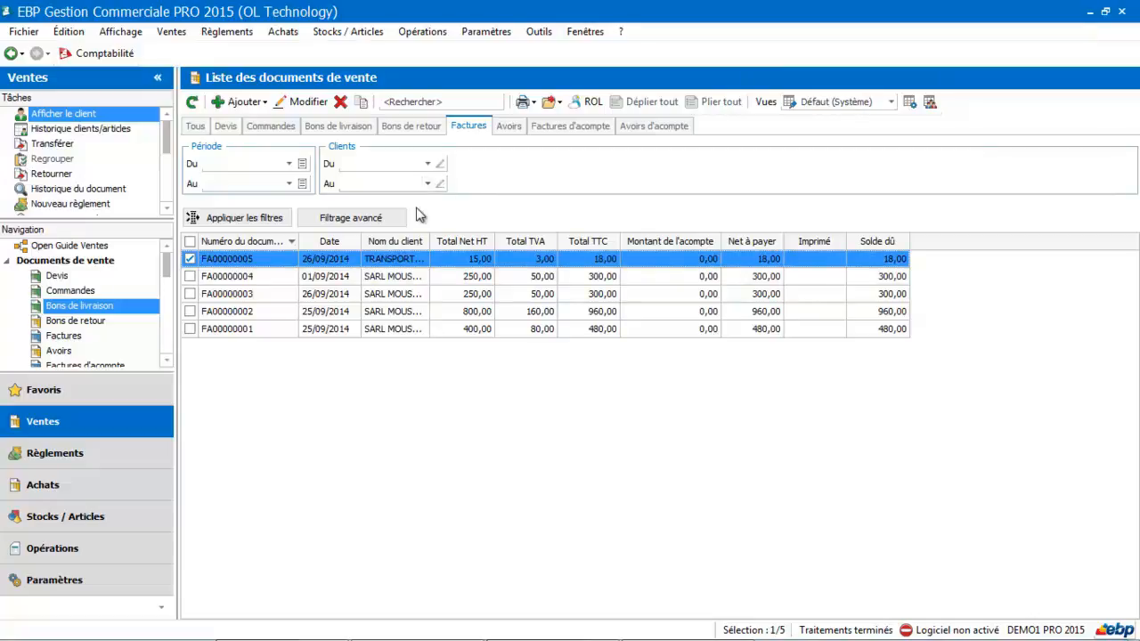
left_click(374, 219)
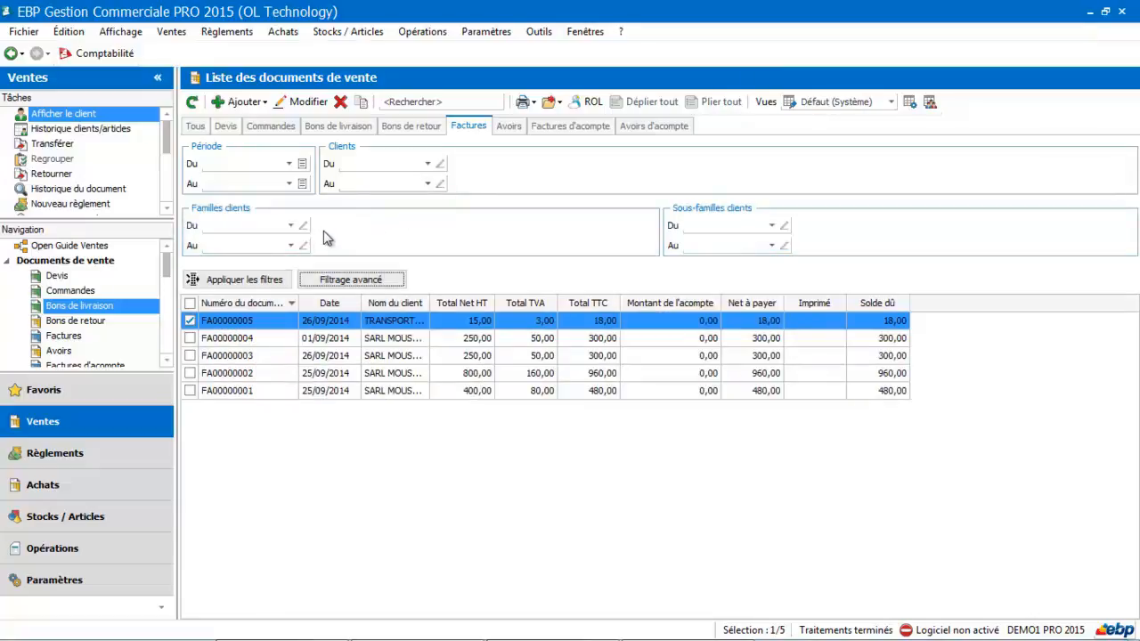
left_click(891, 103)
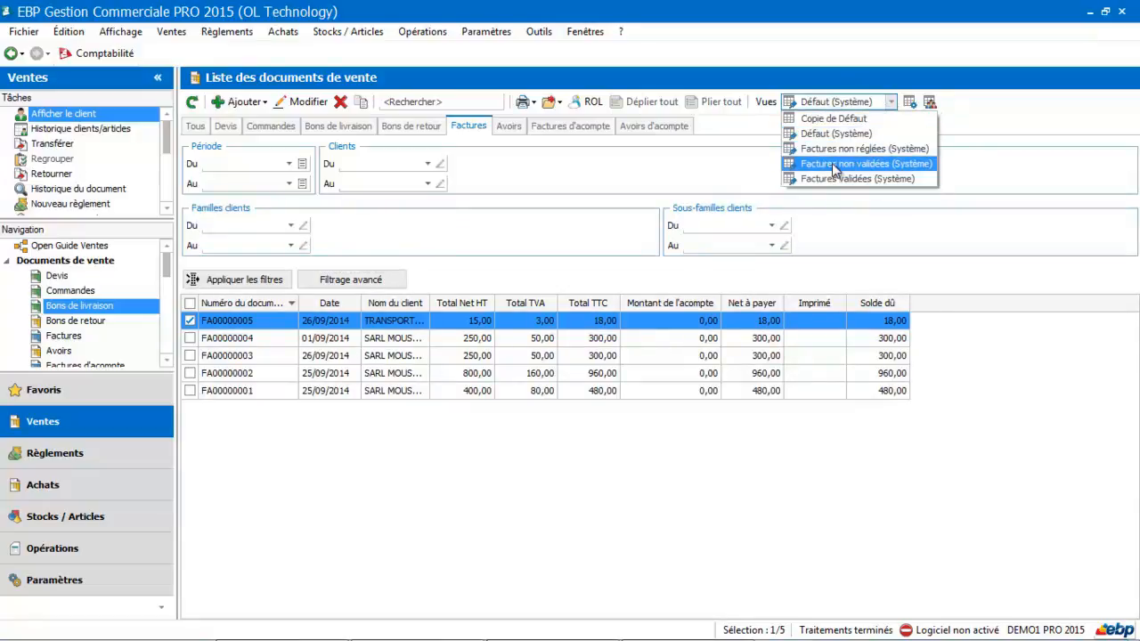
left_click(629, 455)
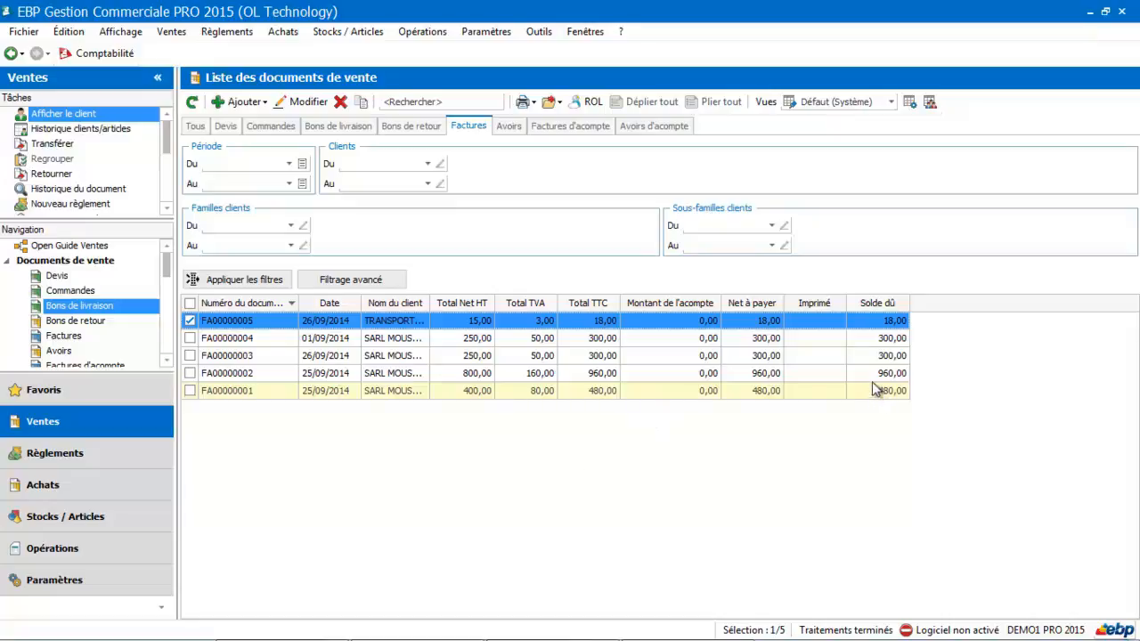
Duplicate the Défaut view of the invoice list and name the copy "solde > 300 €"
left_click(910, 103)
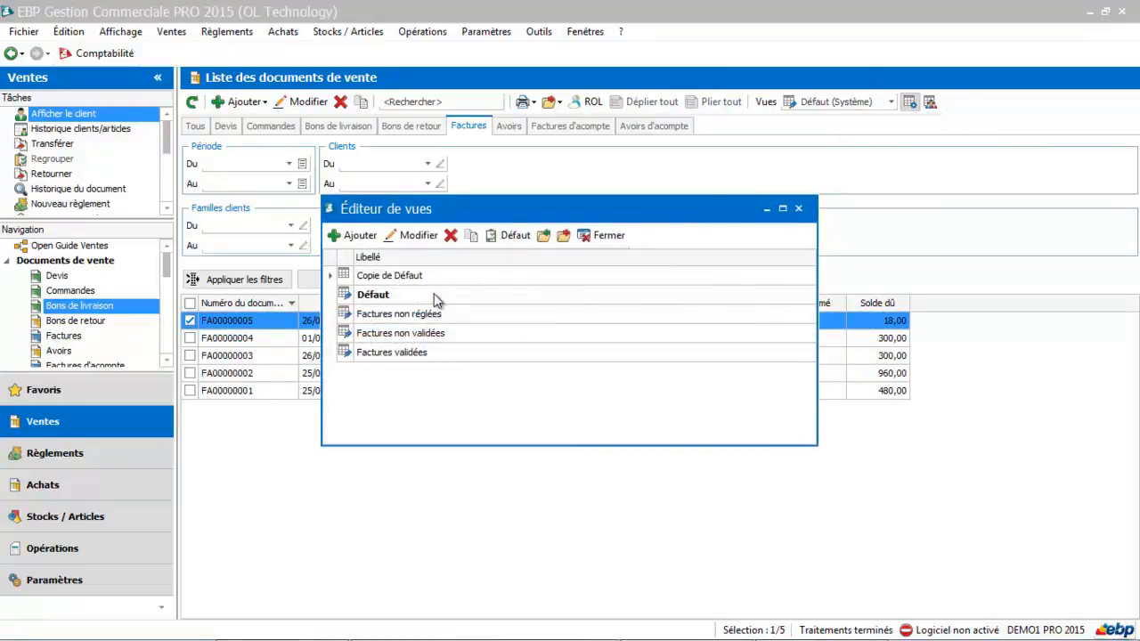
left_click(434, 294)
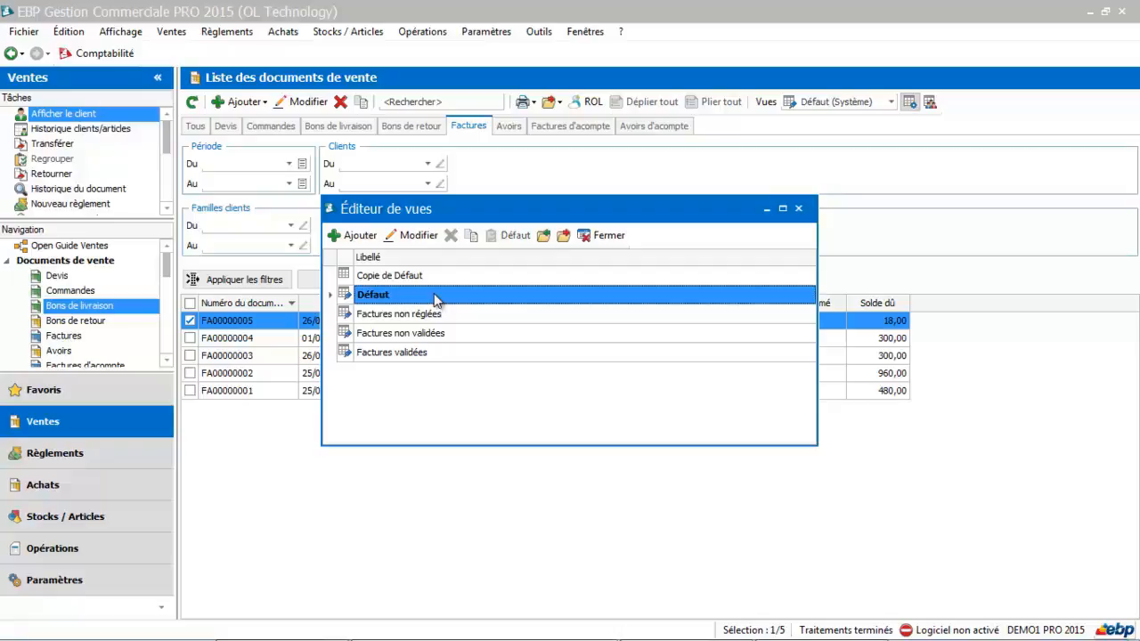
left_click(472, 236)
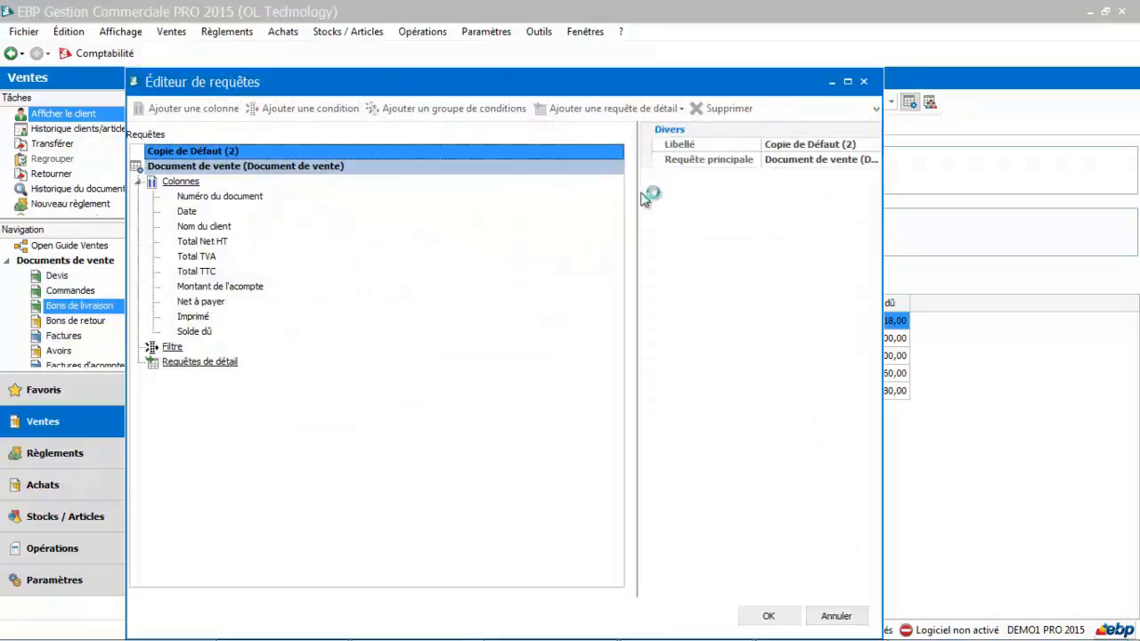
left_click(810, 145)
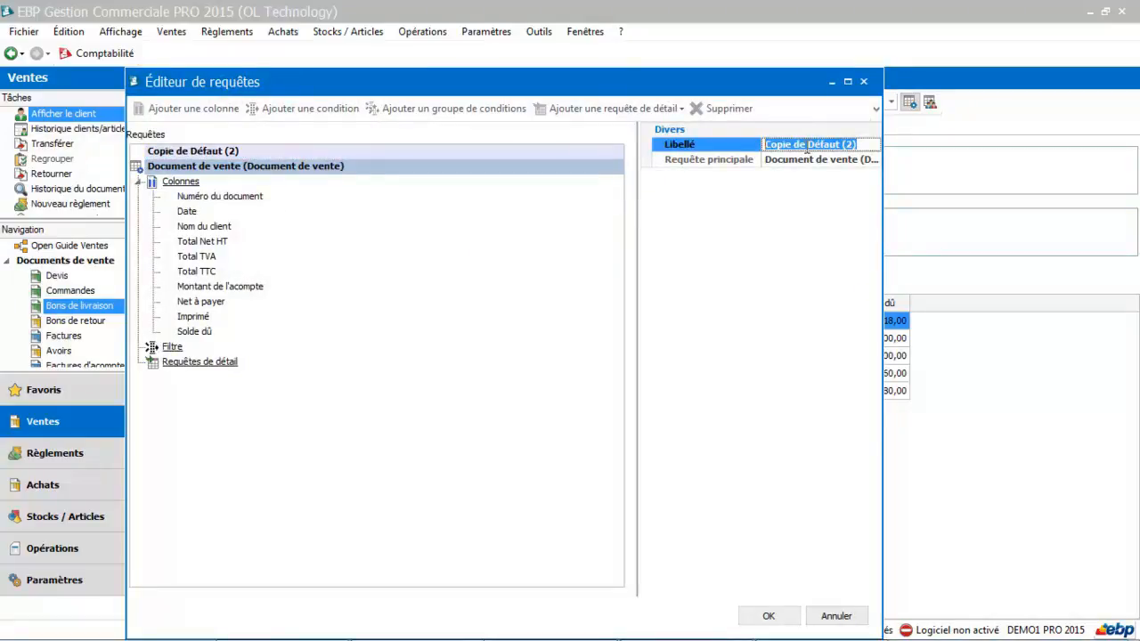
type("solde ")
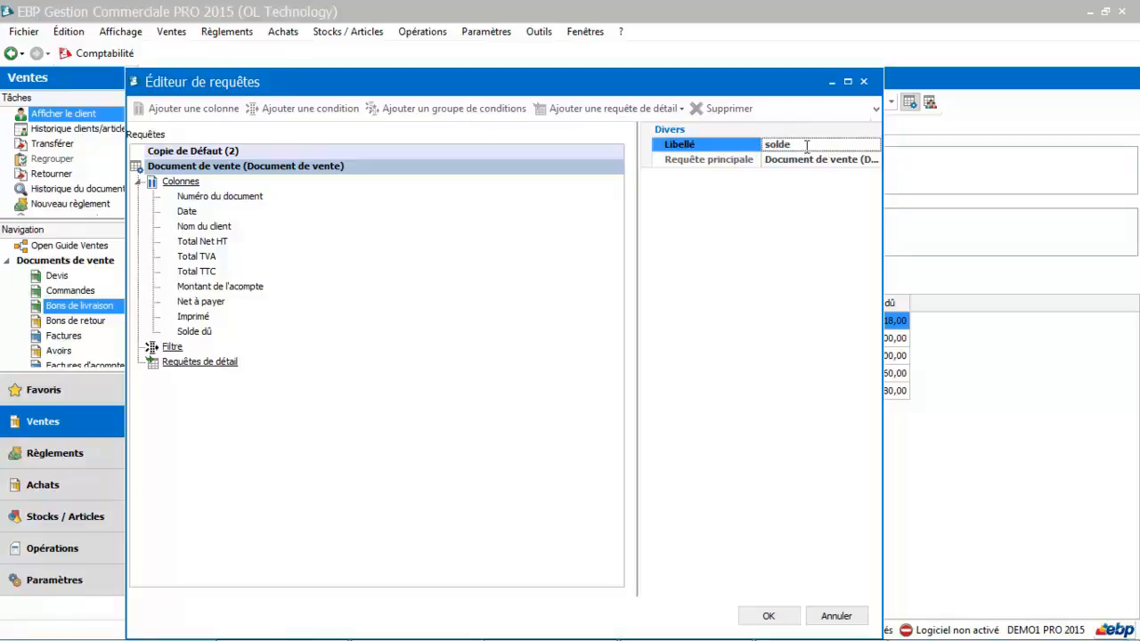
type("> 300 €")
Add a filter condition on the Solde dû [CommitmentsBalanceDue] column to the copied view
left_click(173, 346)
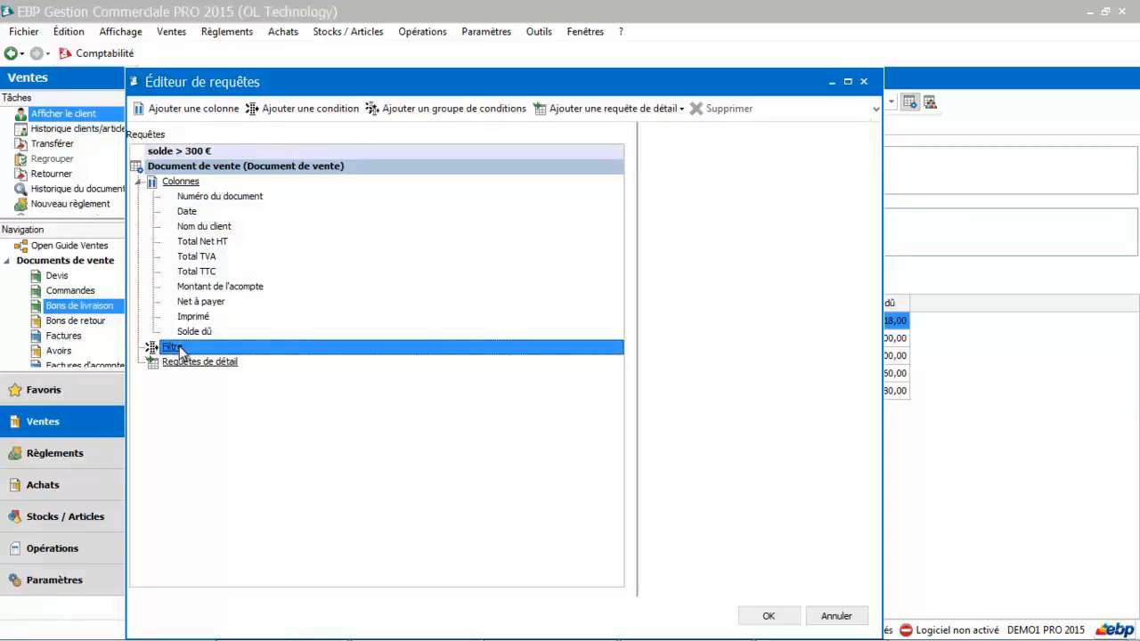
left_click(311, 109)
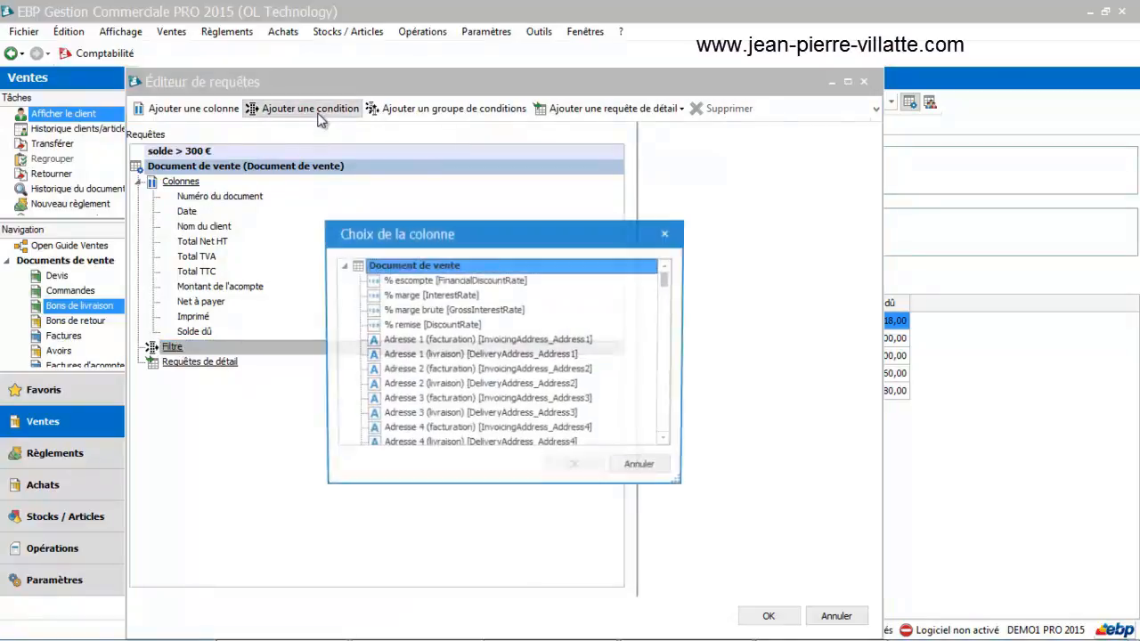
left_click(668, 441)
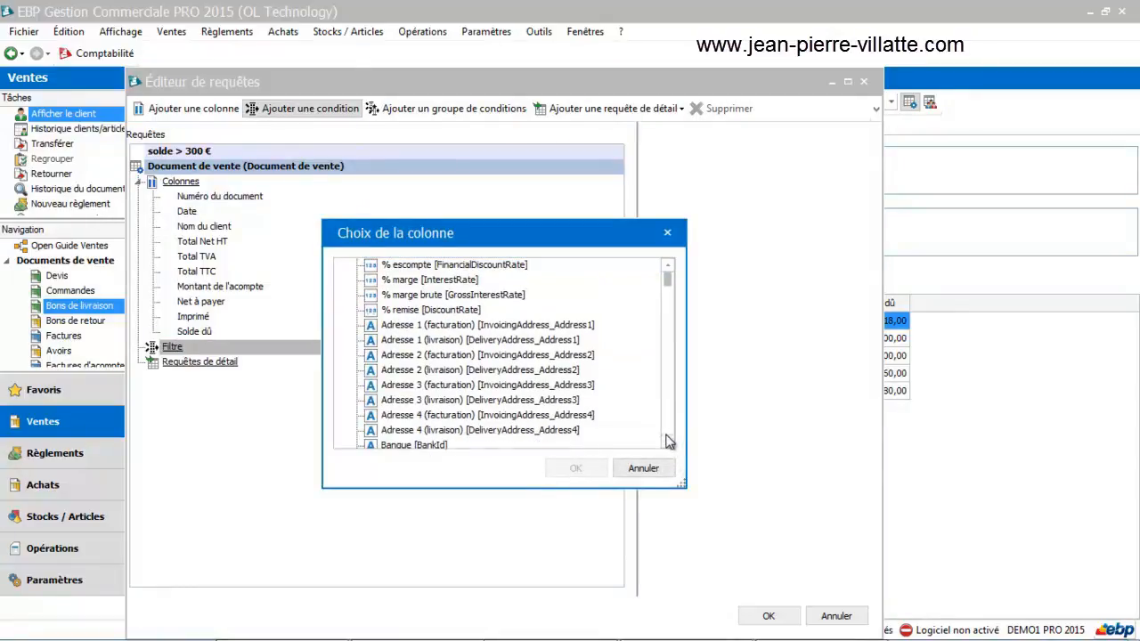
left_click(668, 441)
left_click(668, 441)
scroll(668, 441, "down", 10)
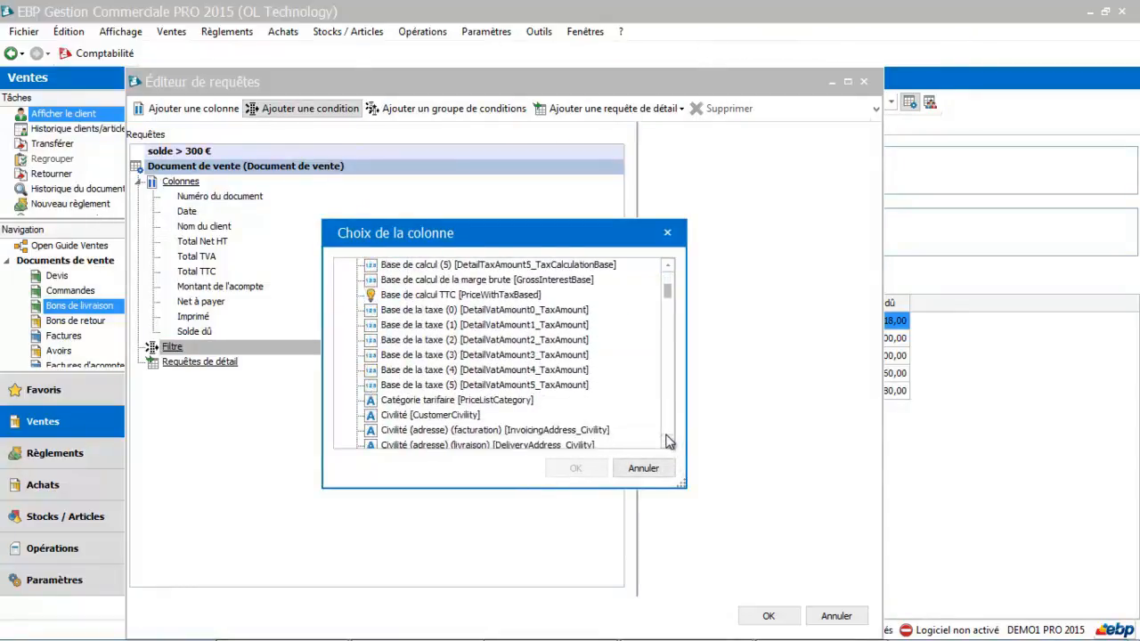
scroll(668, 441, "down", 15)
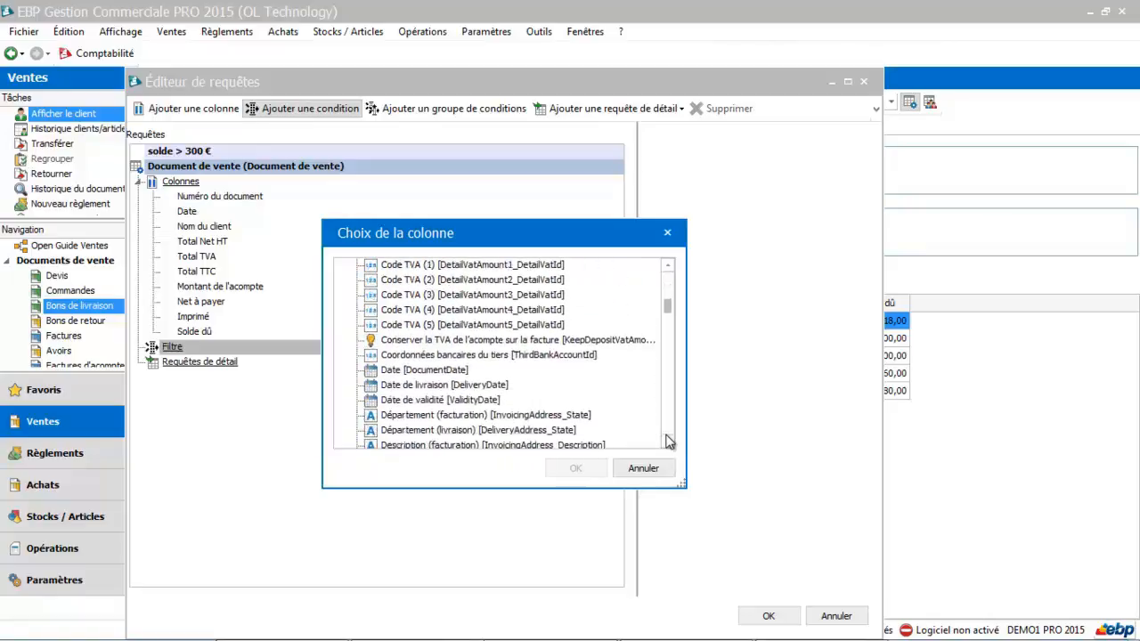
left_click_drag(674, 312, 669, 382)
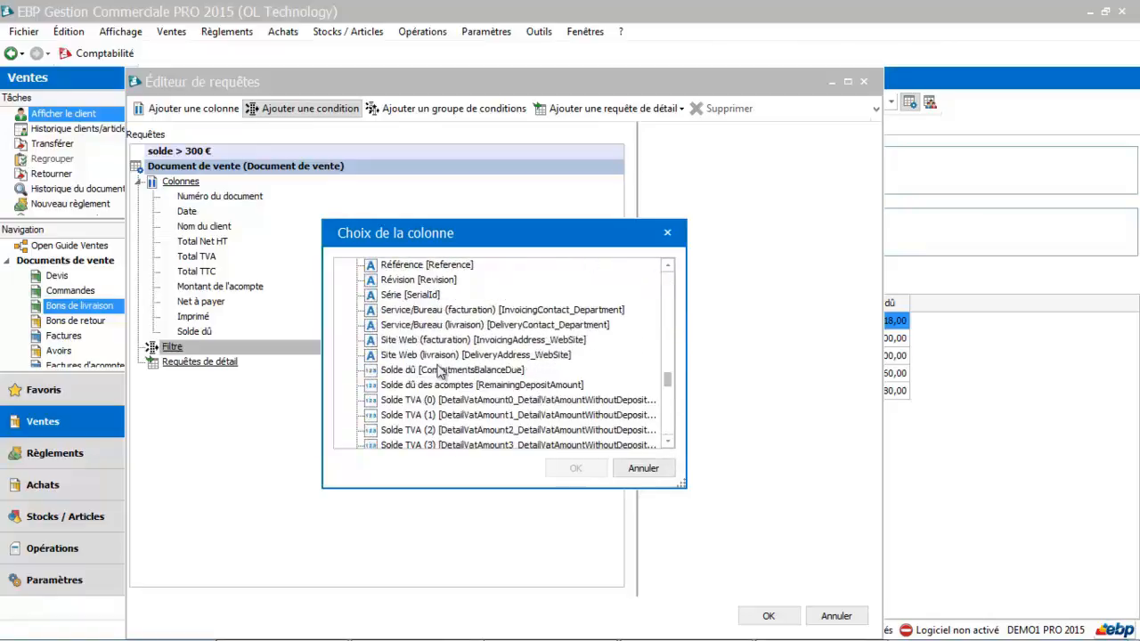
left_click(392, 372)
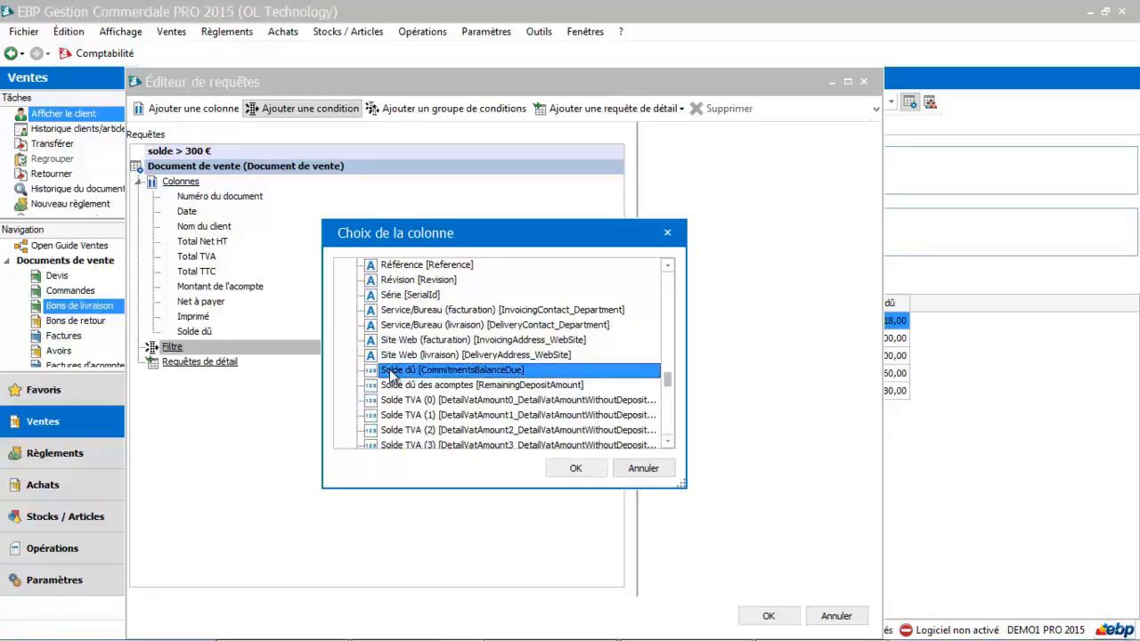
left_click(572, 468)
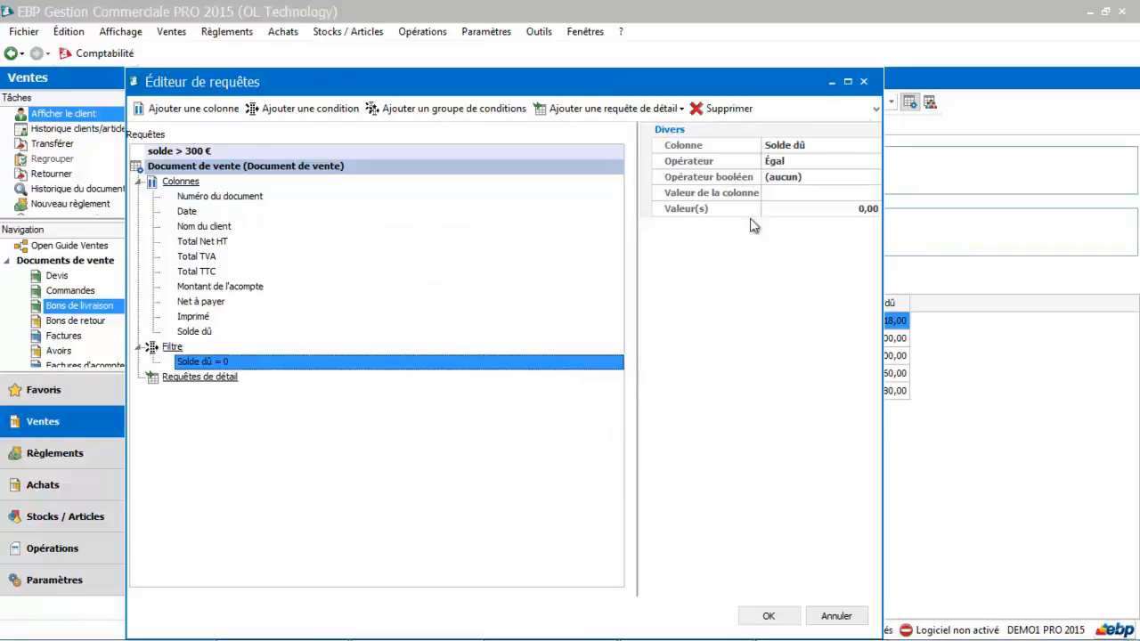
Set the Solde dû condition's operator to Supérieur and its value to 300
left_click(800, 162)
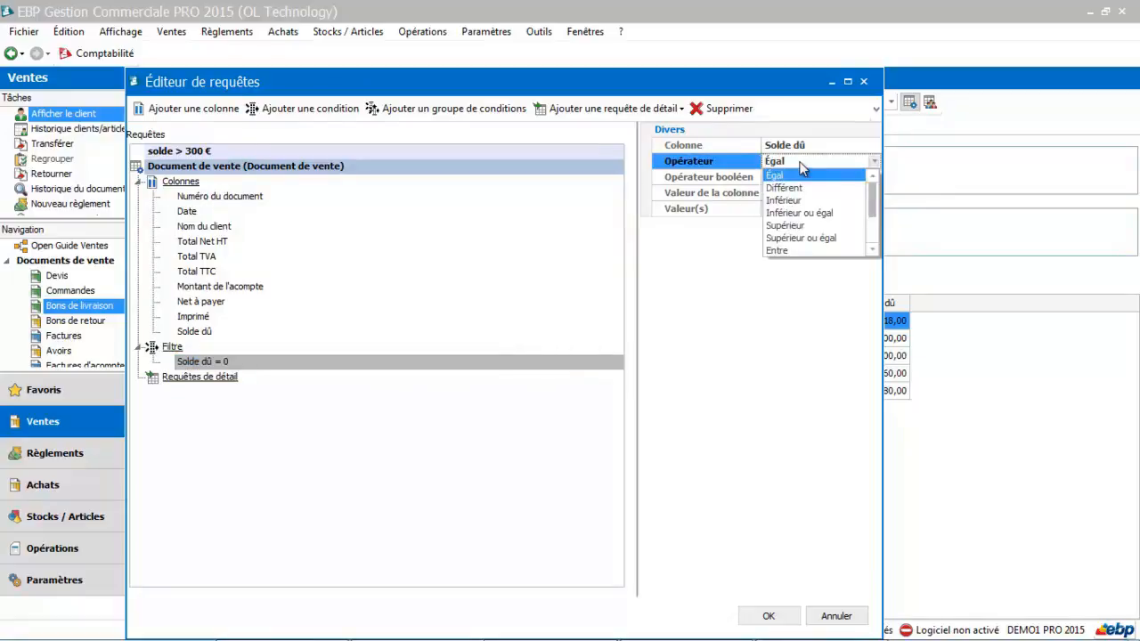
left_click(788, 228)
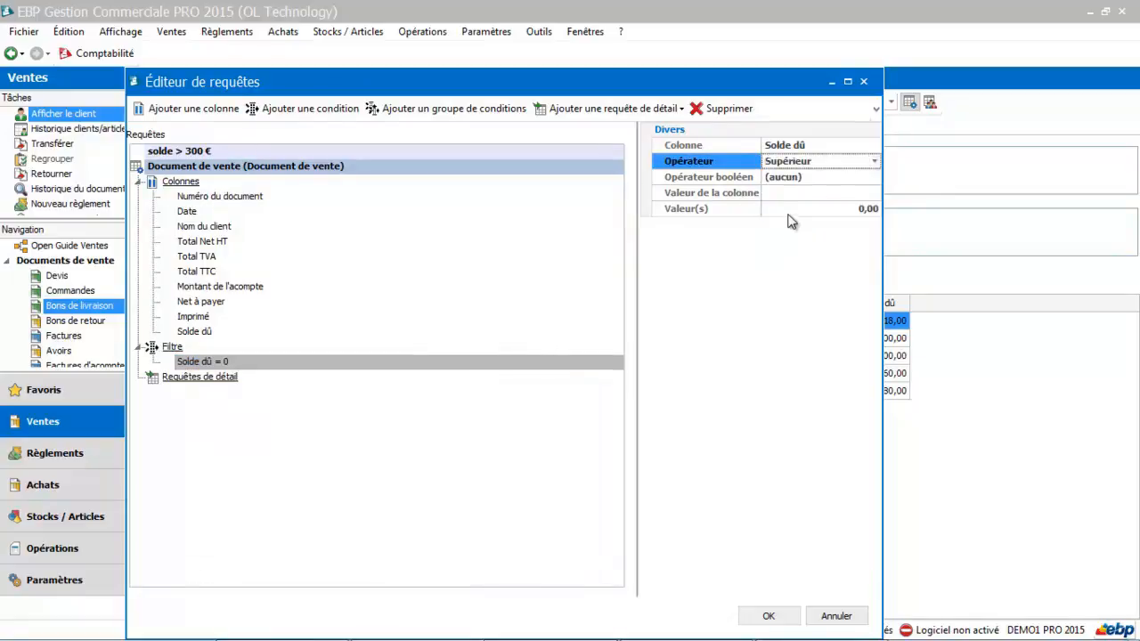
left_click(793, 208)
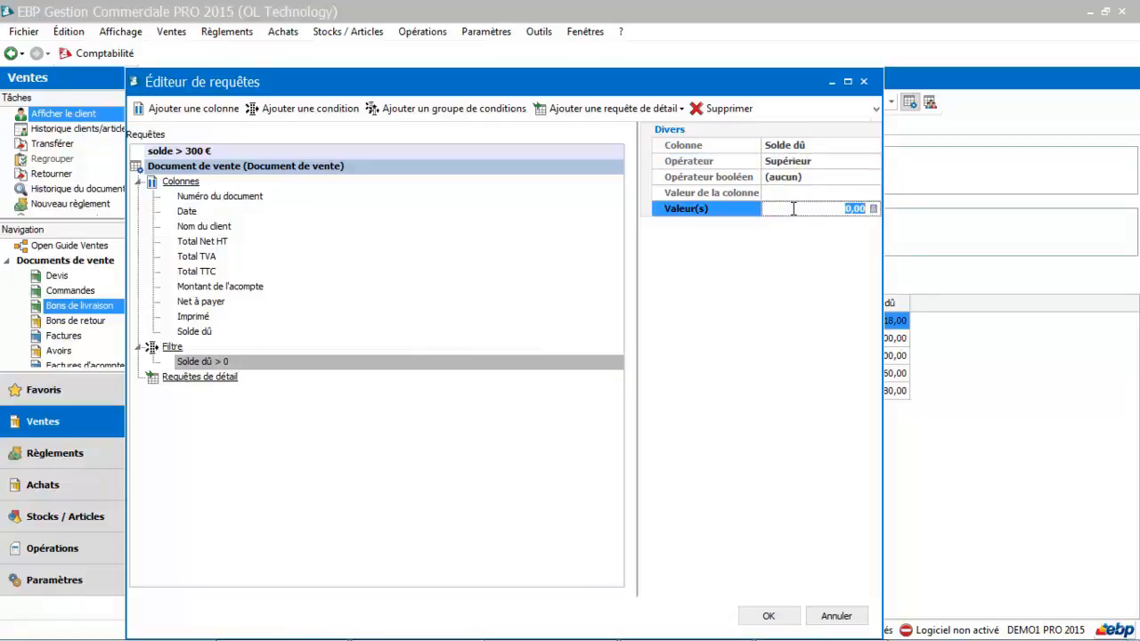
type("3")
left_click(453, 371)
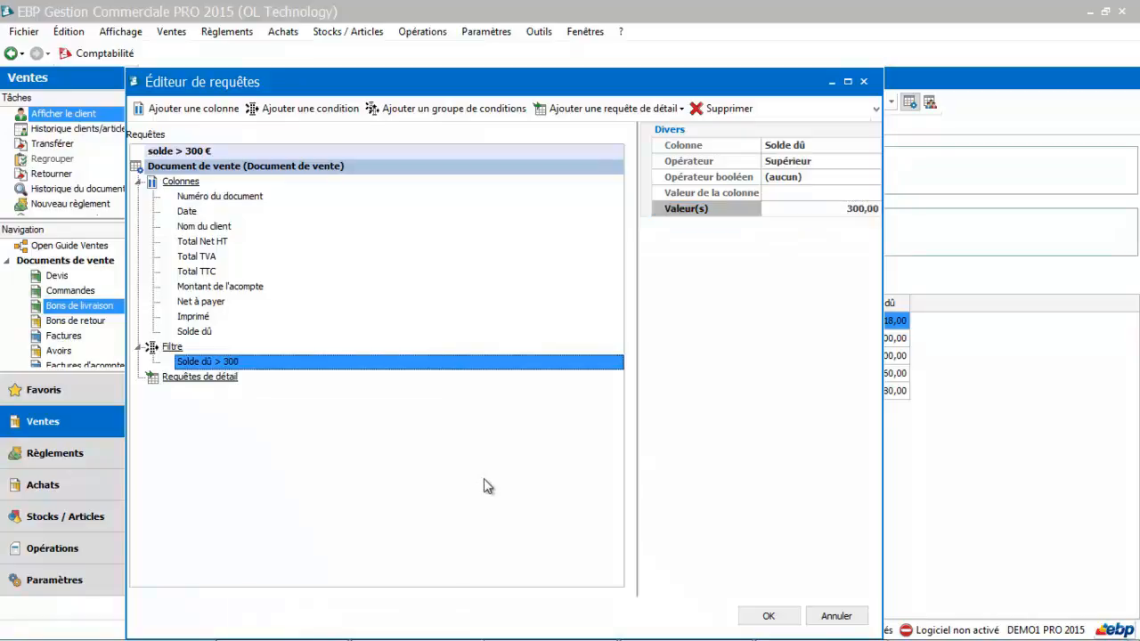
Save the new view, close the view editor and apply the "solde > 300 €" view to the invoice list
left_click(768, 617)
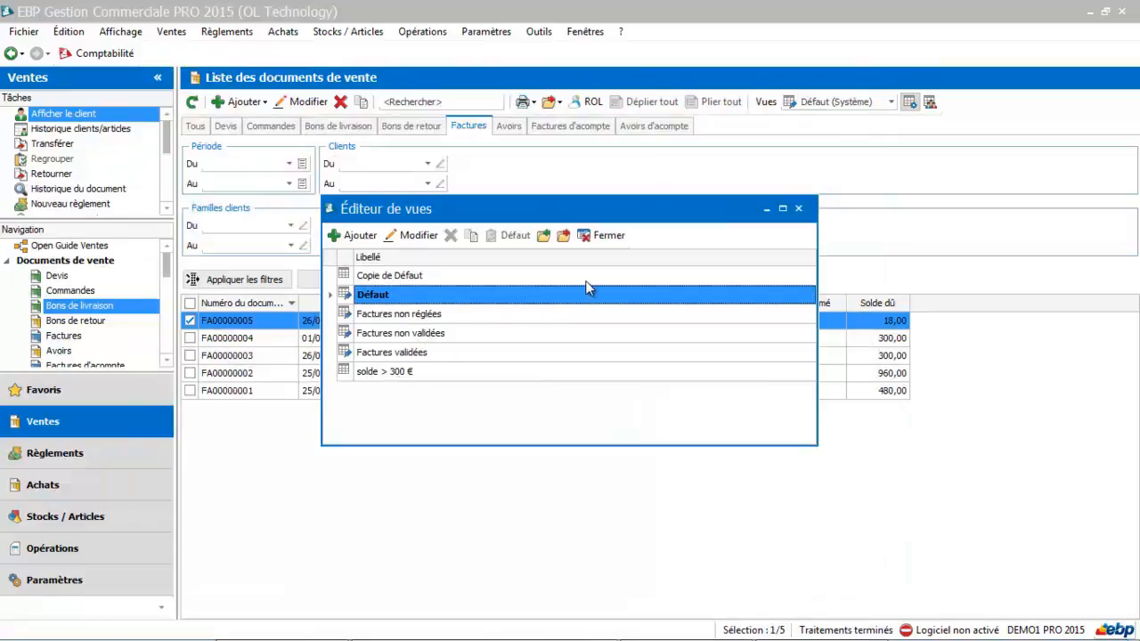
left_click(601, 238)
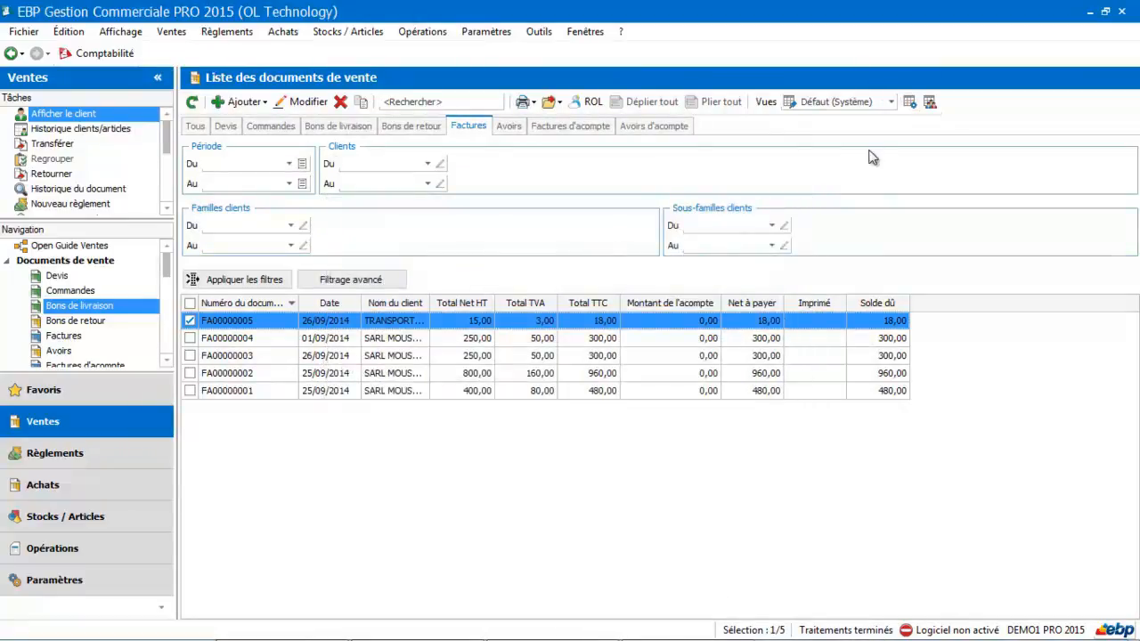
left_click(891, 102)
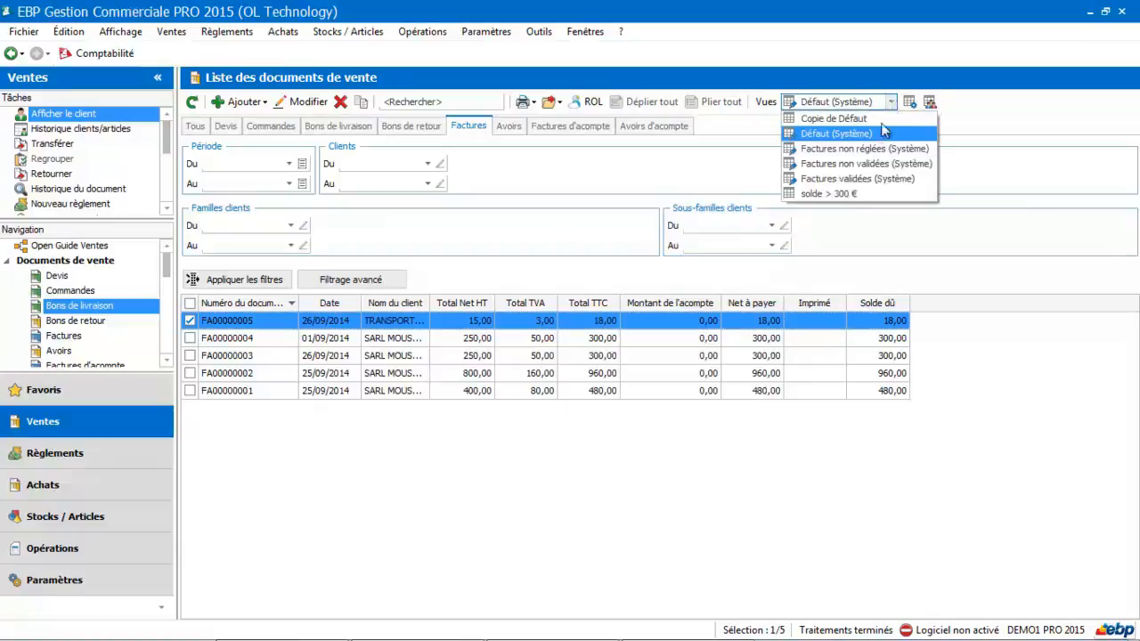
left_click(838, 195)
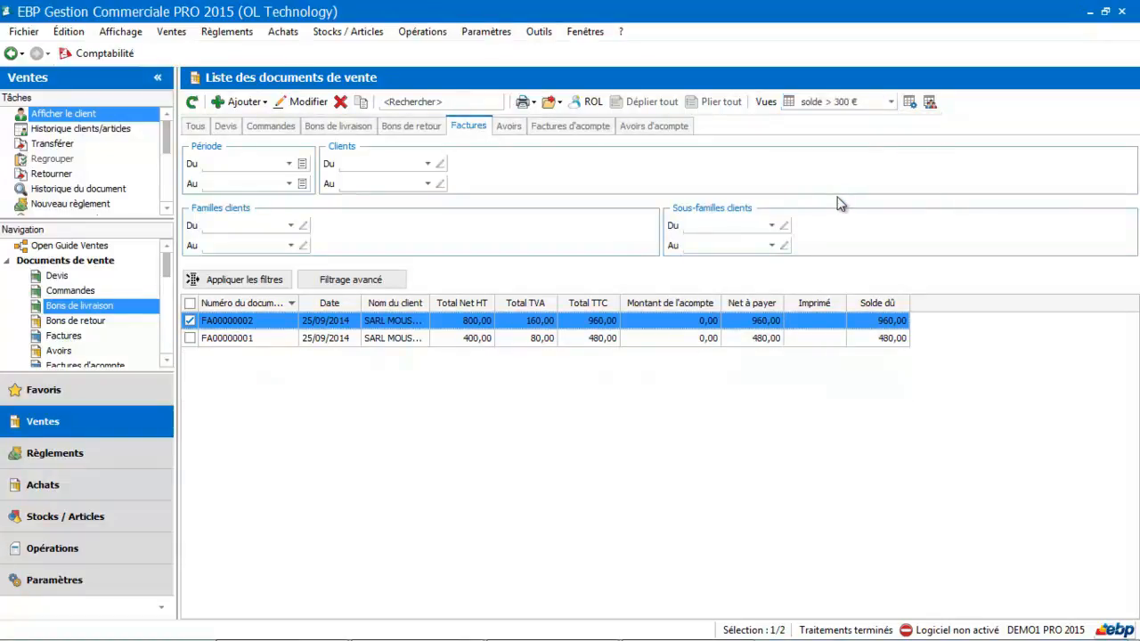
Reopen the "solde > 300 €" view for editing and examine its Solde dû filter condition
left_click(909, 102)
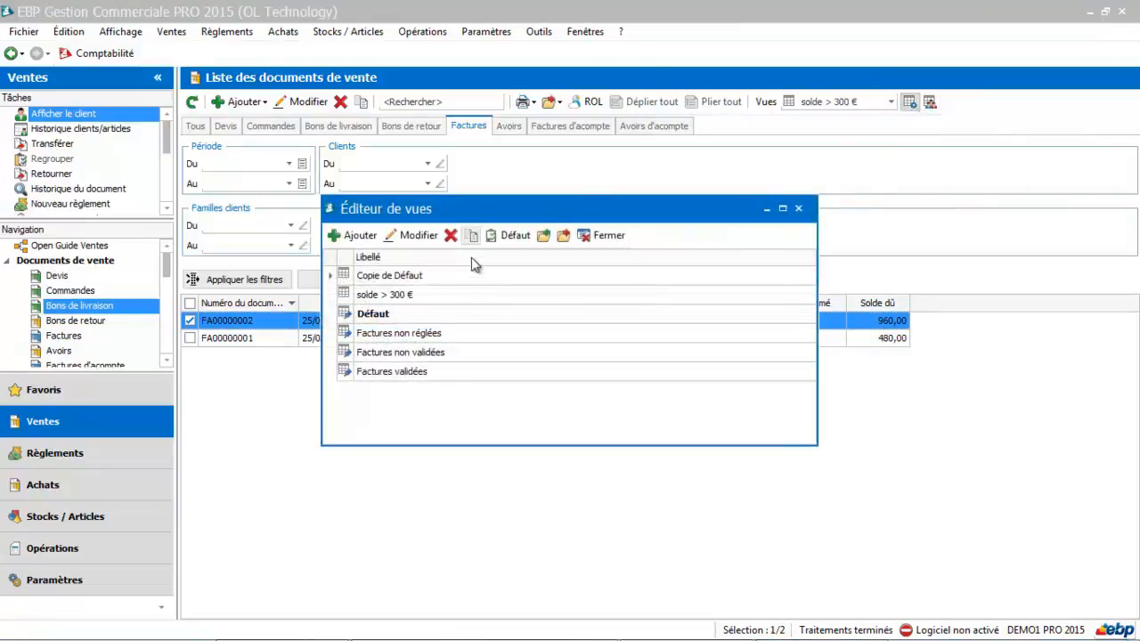
left_click(413, 301)
left_click(419, 236)
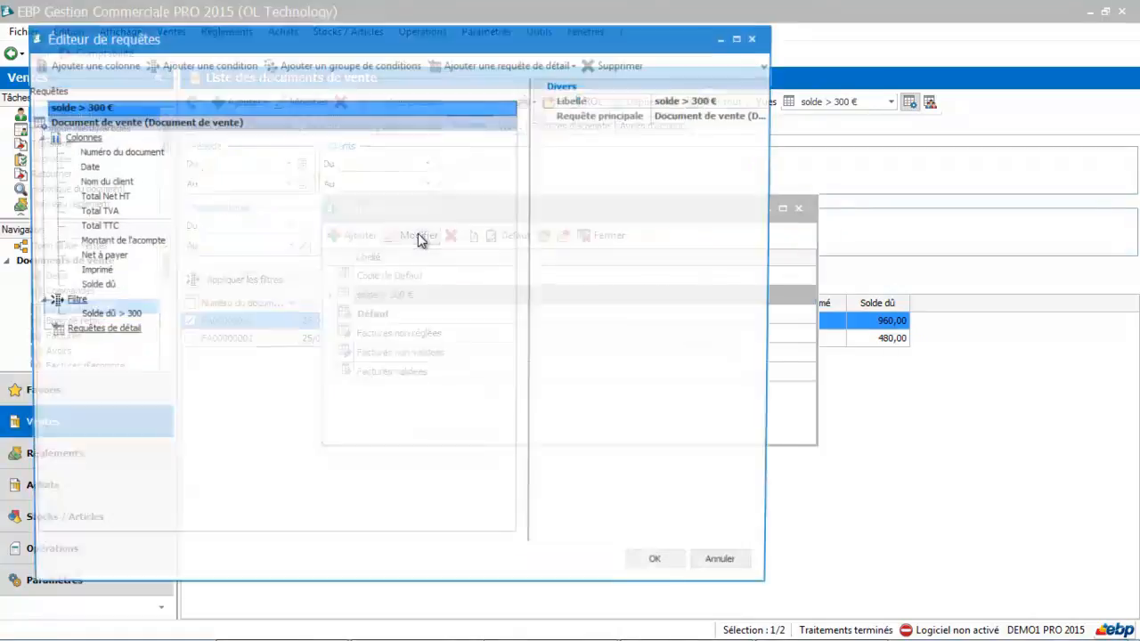
left_click(51, 304)
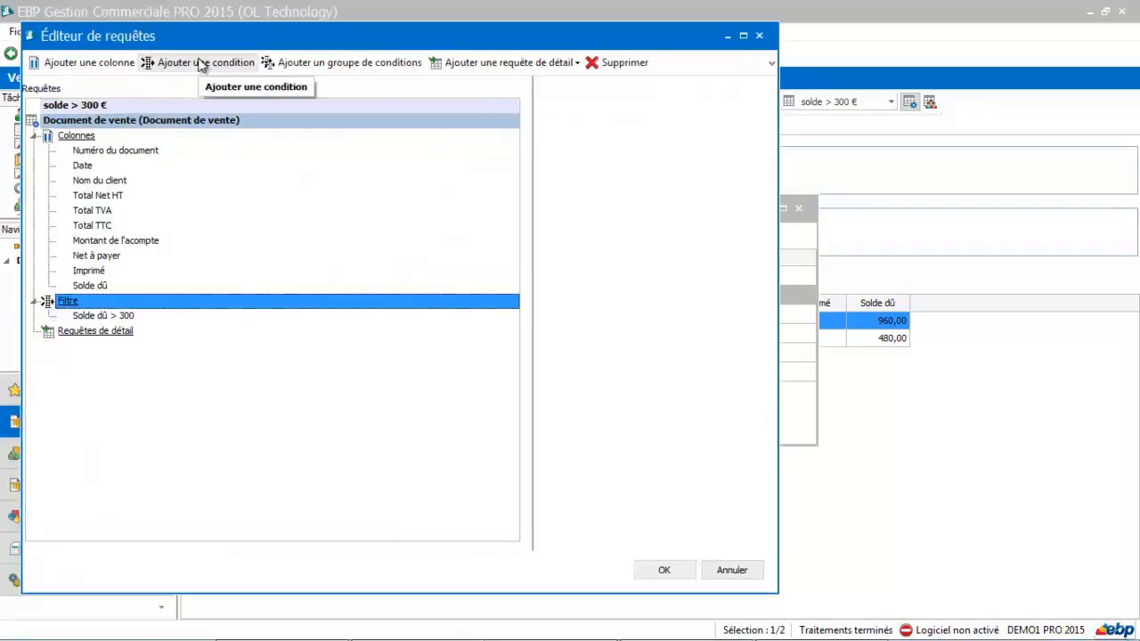
left_click(101, 318)
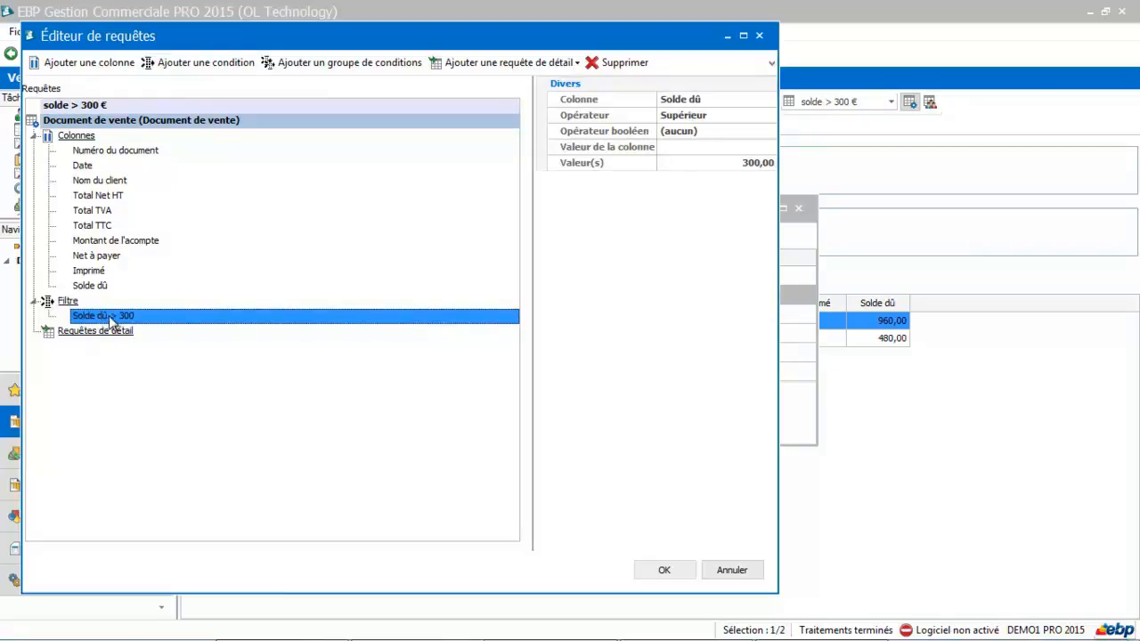
Try adding a group of conditions to the view's filter, remove the Et group again and close the query editor
left_click(348, 64)
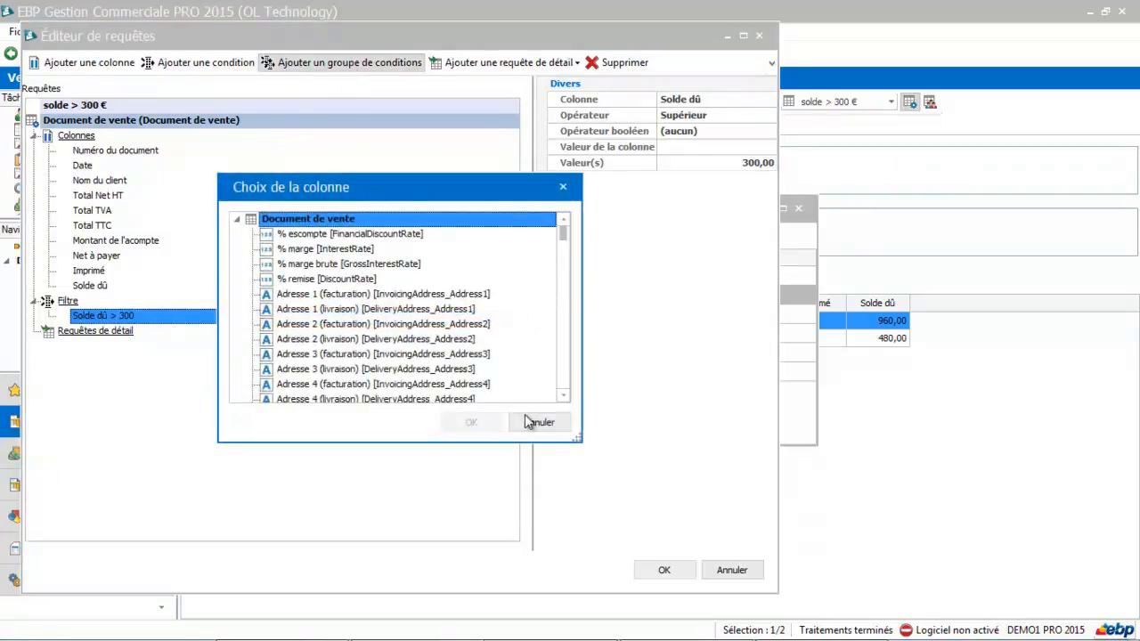
left_click(538, 422)
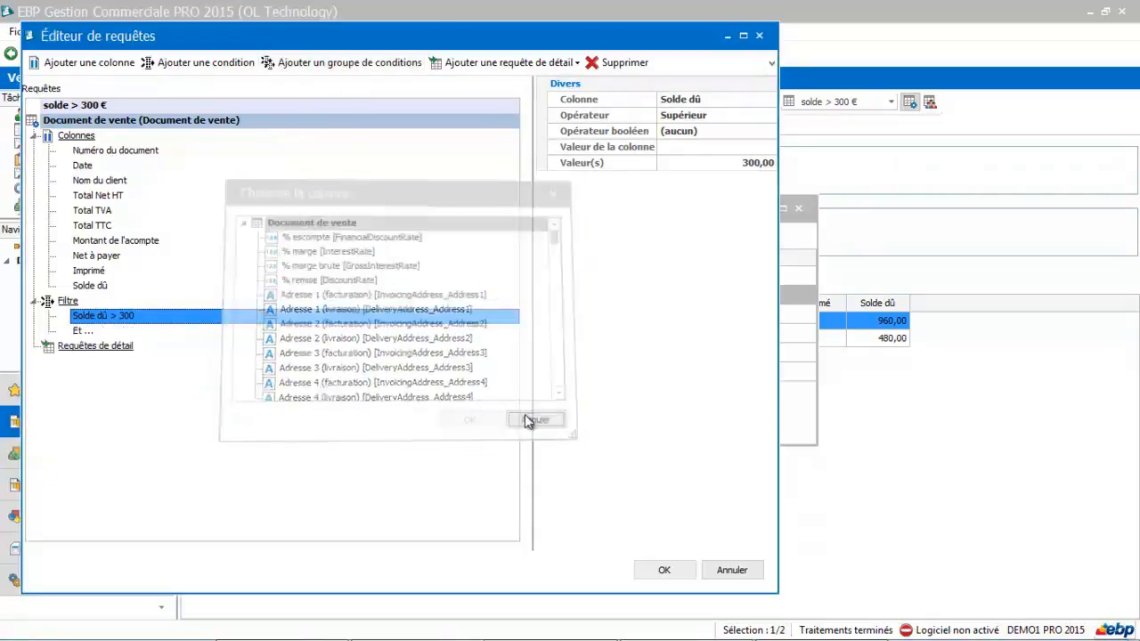
left_click(89, 329)
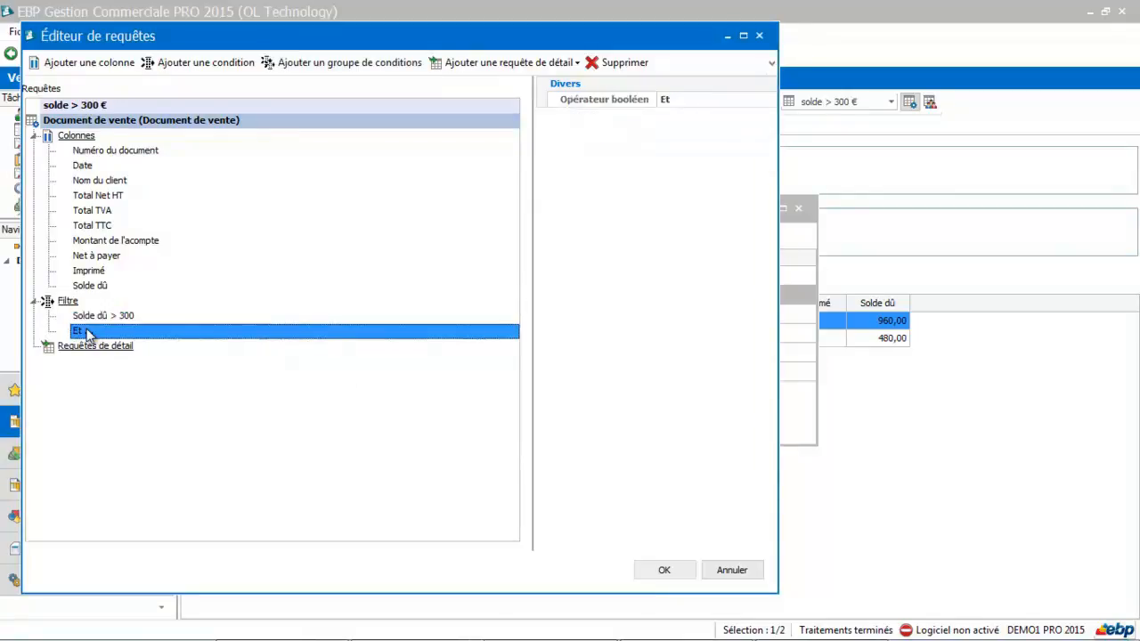
left_click(623, 62)
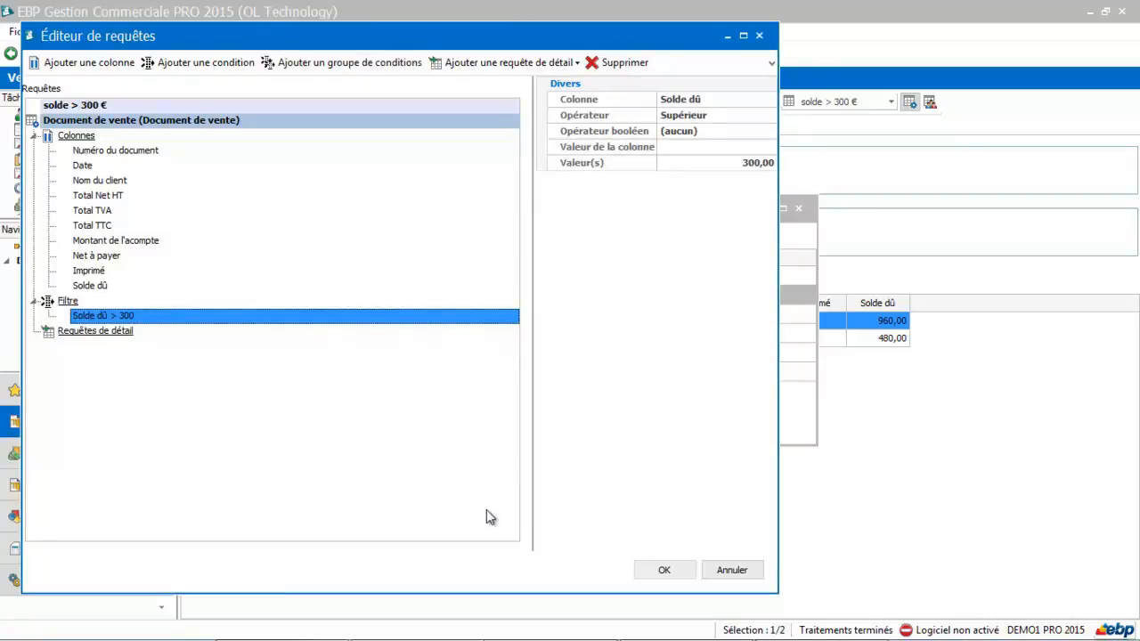
left_click(666, 570)
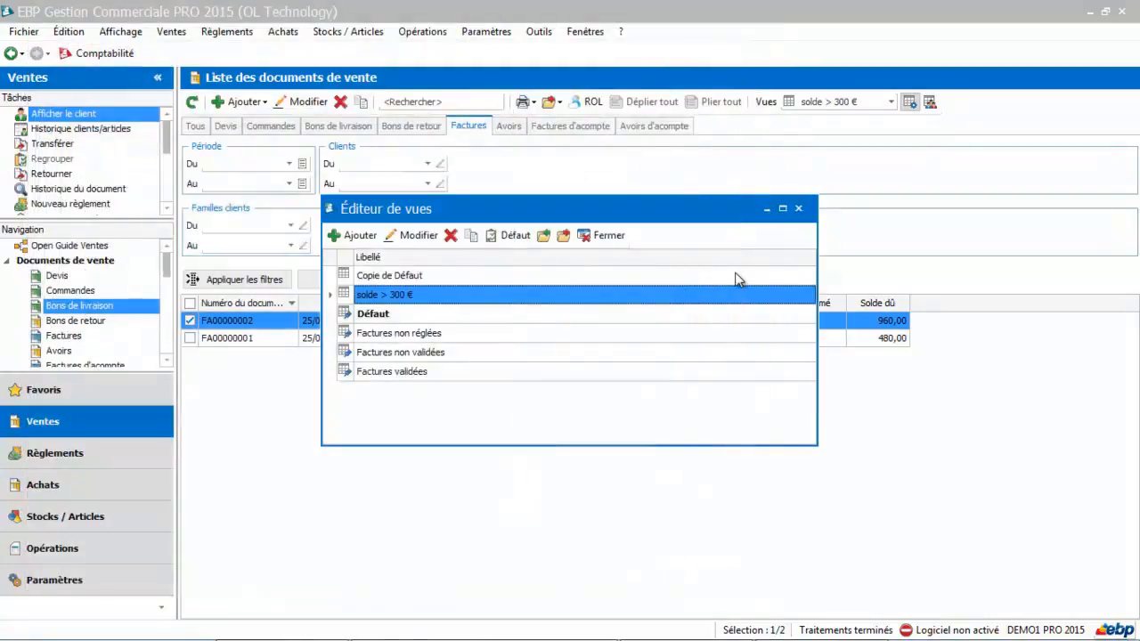
Close the view editor, clear the invoice selection and switch the invoice list to the Défaut (Système) view
left_click(798, 209)
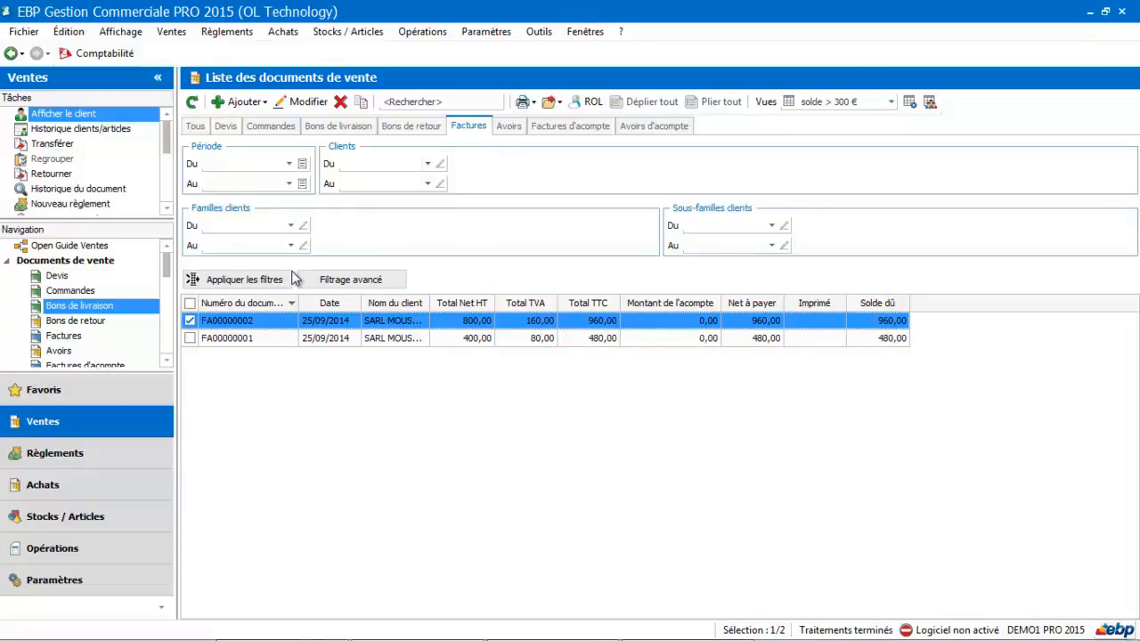
left_click(190, 321)
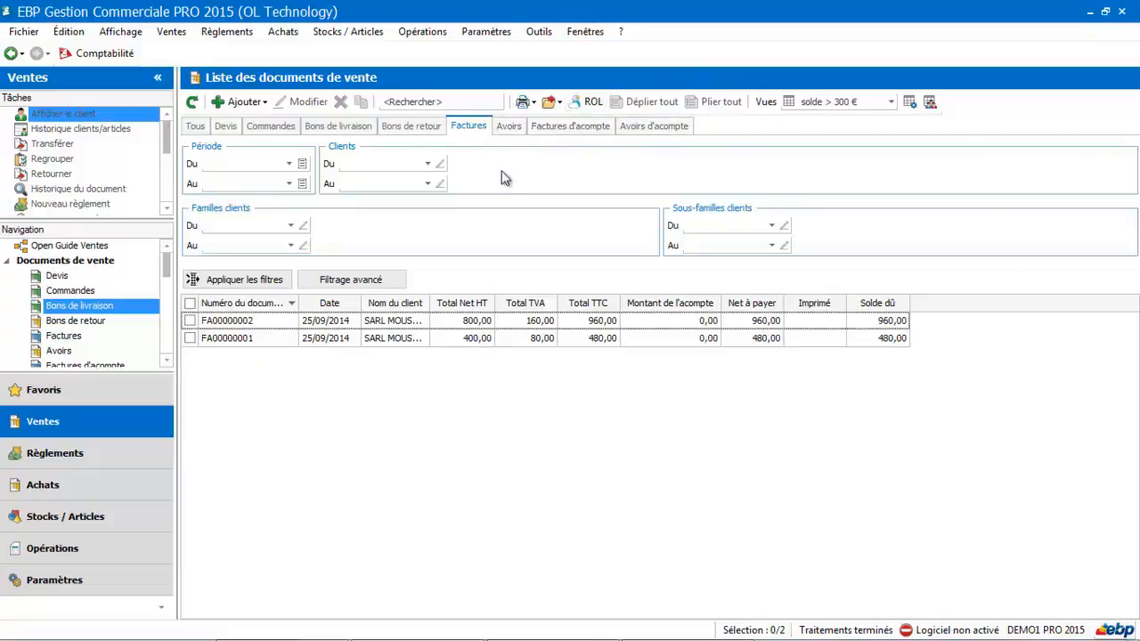
left_click(890, 102)
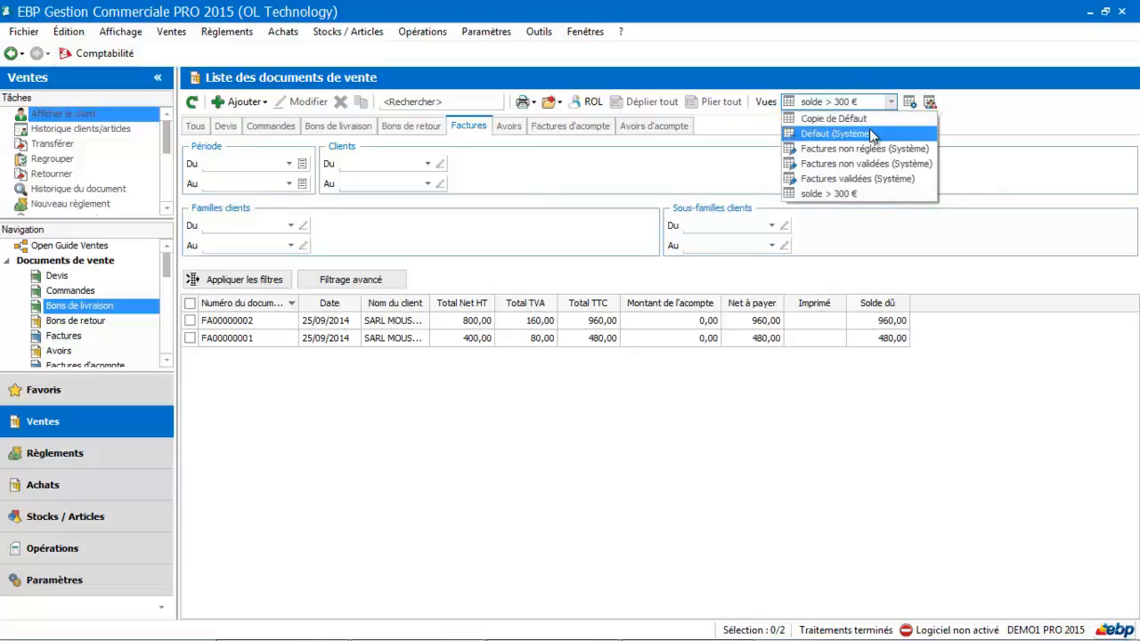
left_click(873, 134)
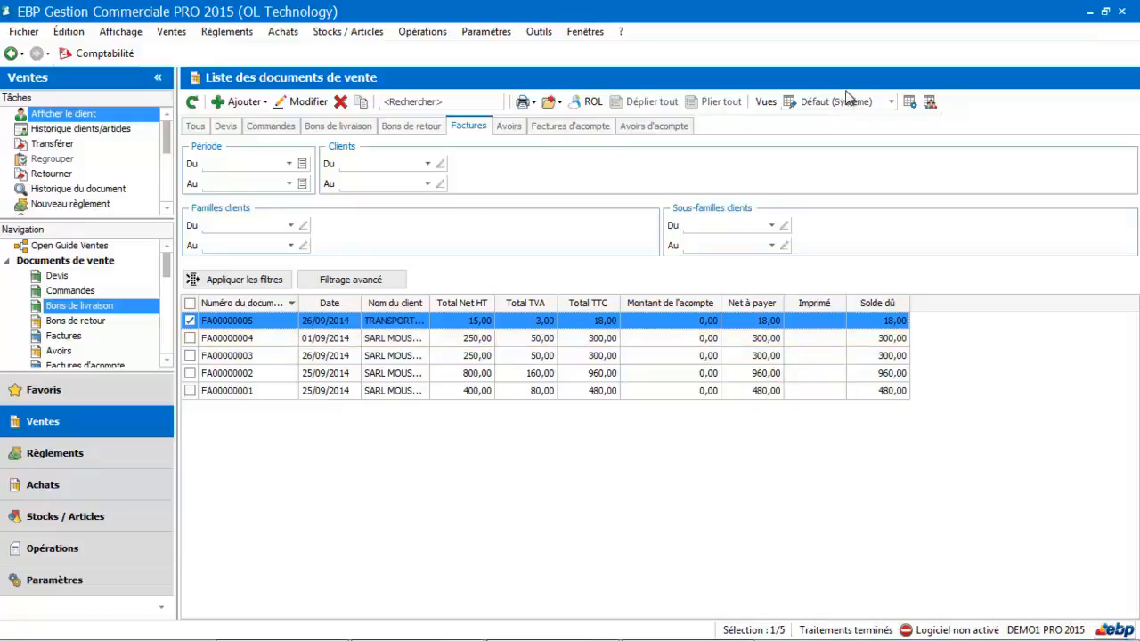
Apply the Copie de Défaut view to the invoice list and open that view for editing
left_click(891, 104)
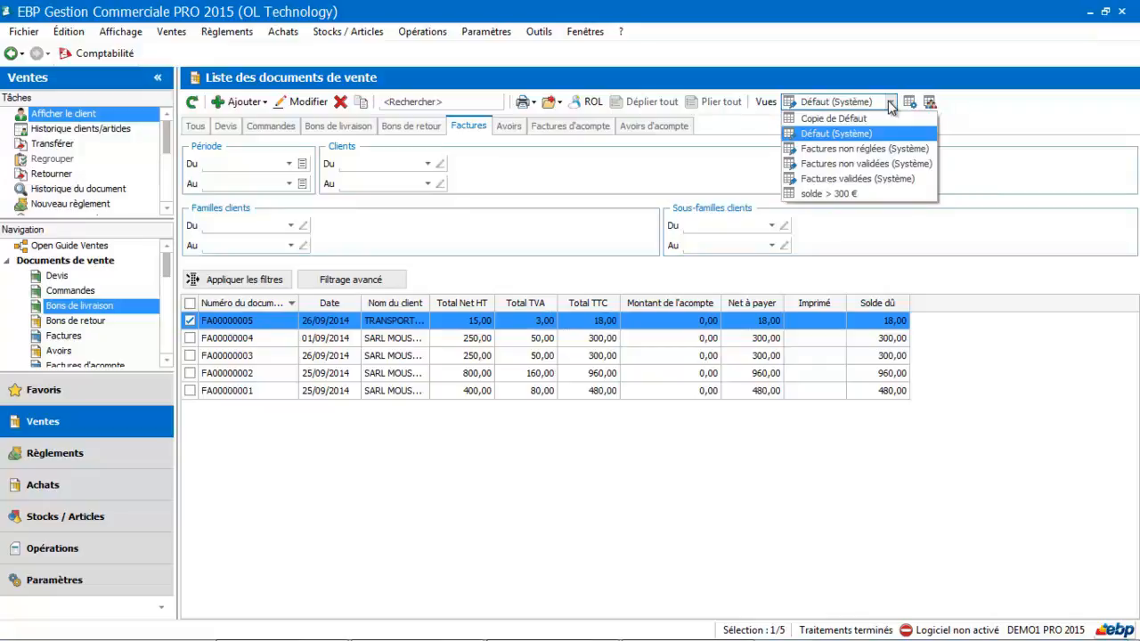
left_click(855, 119)
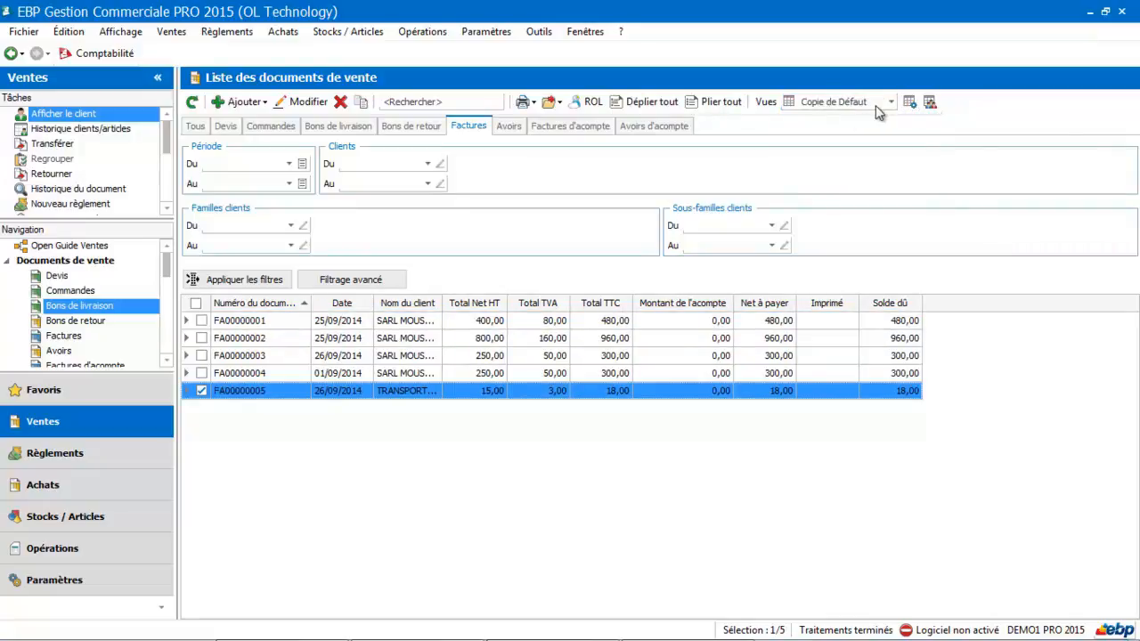
left_click(909, 103)
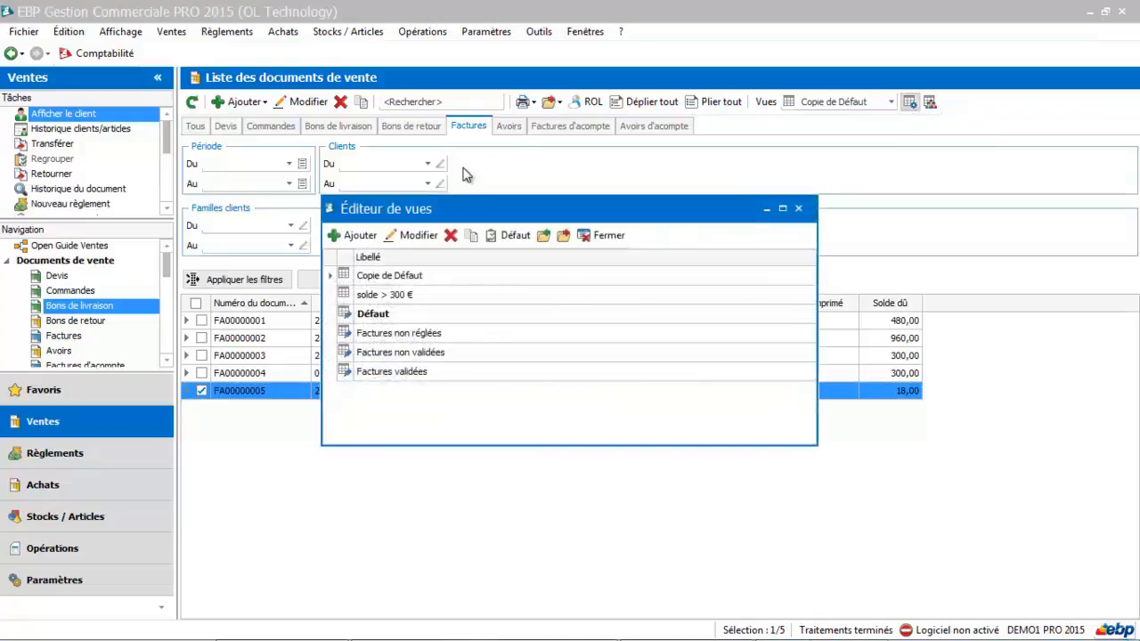
left_click(381, 282)
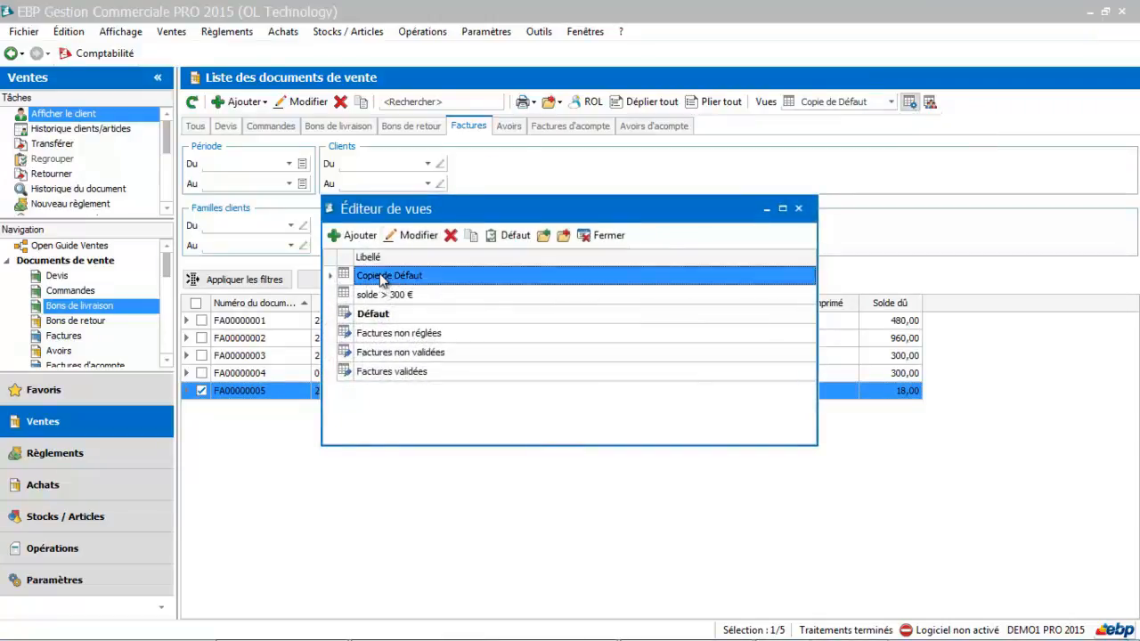
left_click(414, 239)
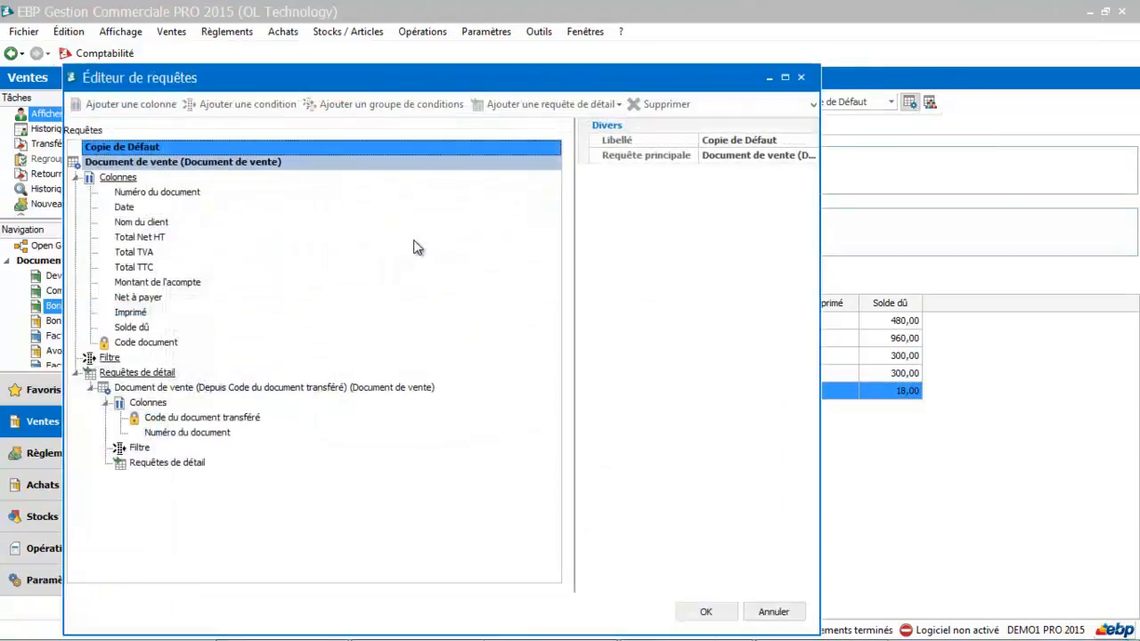
Examine the view's detail query on Document de vente and its columns Code du document transféré and Numéro du document
left_click(91, 389)
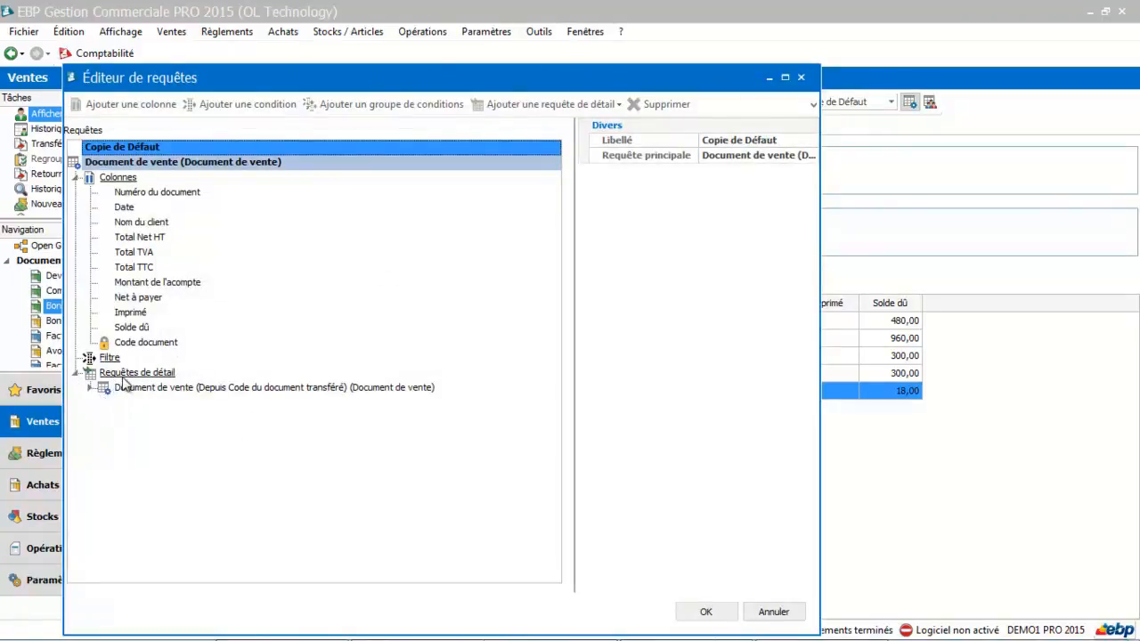
left_click(133, 374)
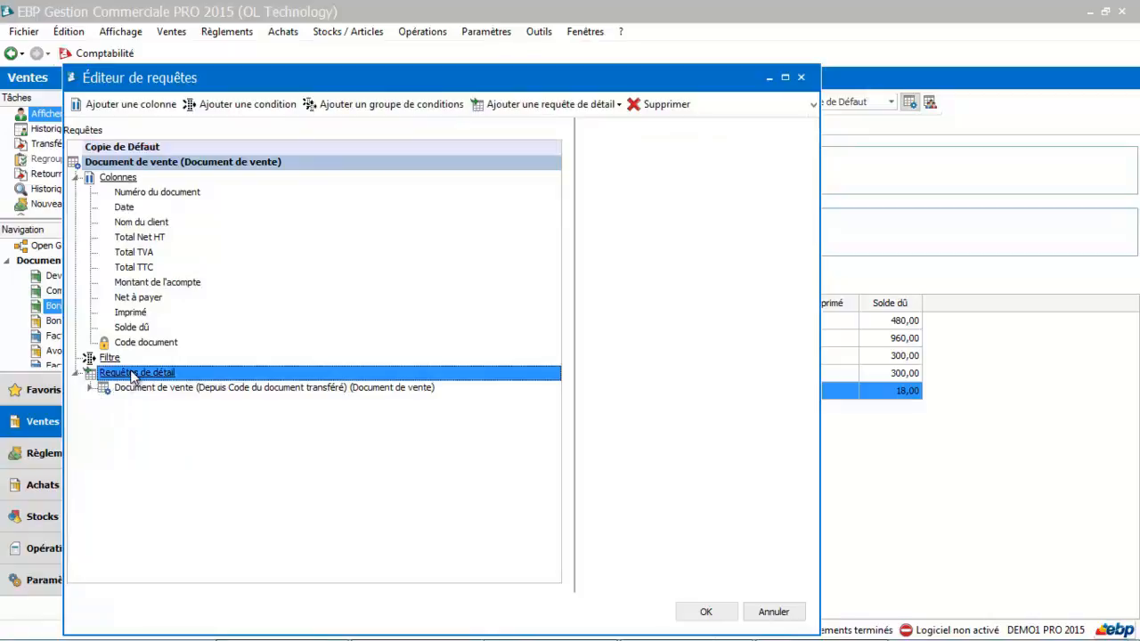
left_click(91, 388)
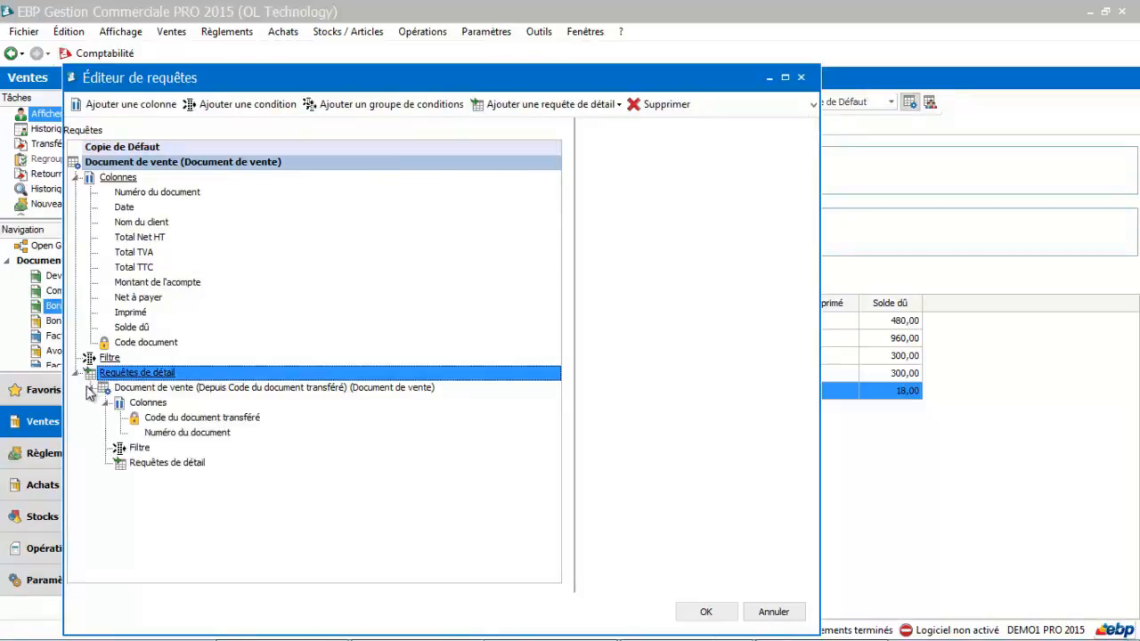
left_click(158, 421)
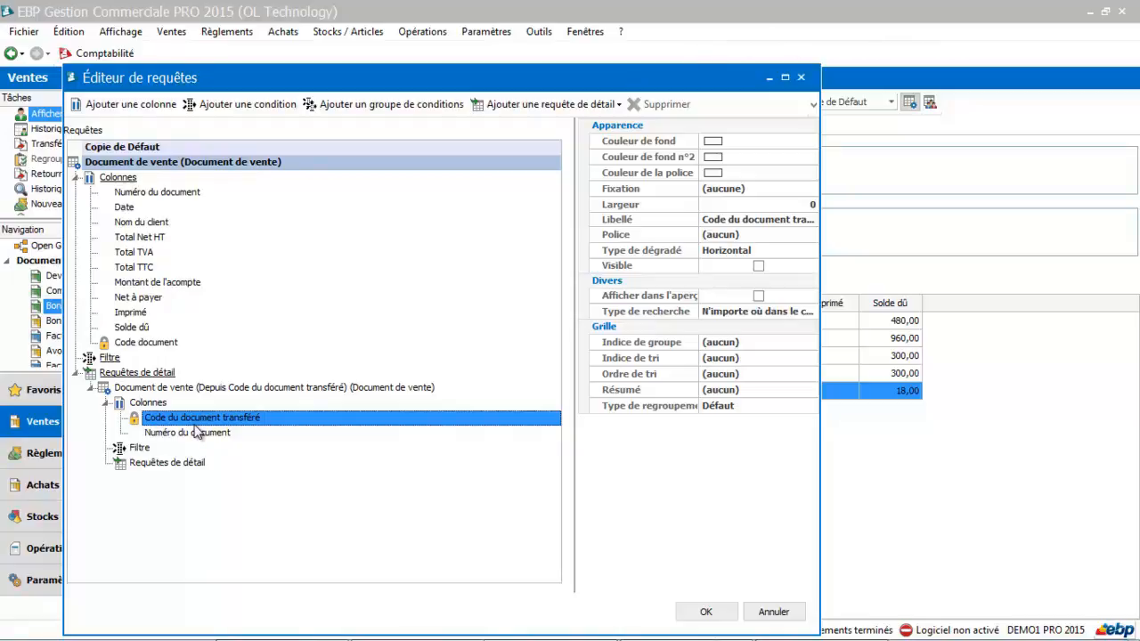
left_click(169, 433)
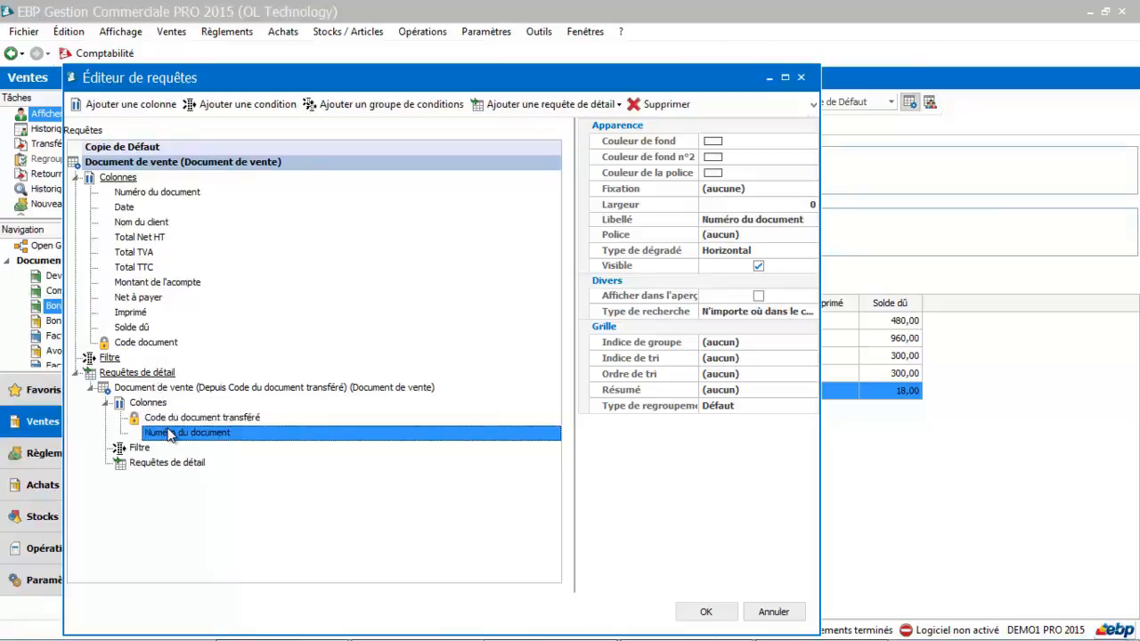
Examine the columns available to add to the detail query and cancel the column selection
left_click(130, 105)
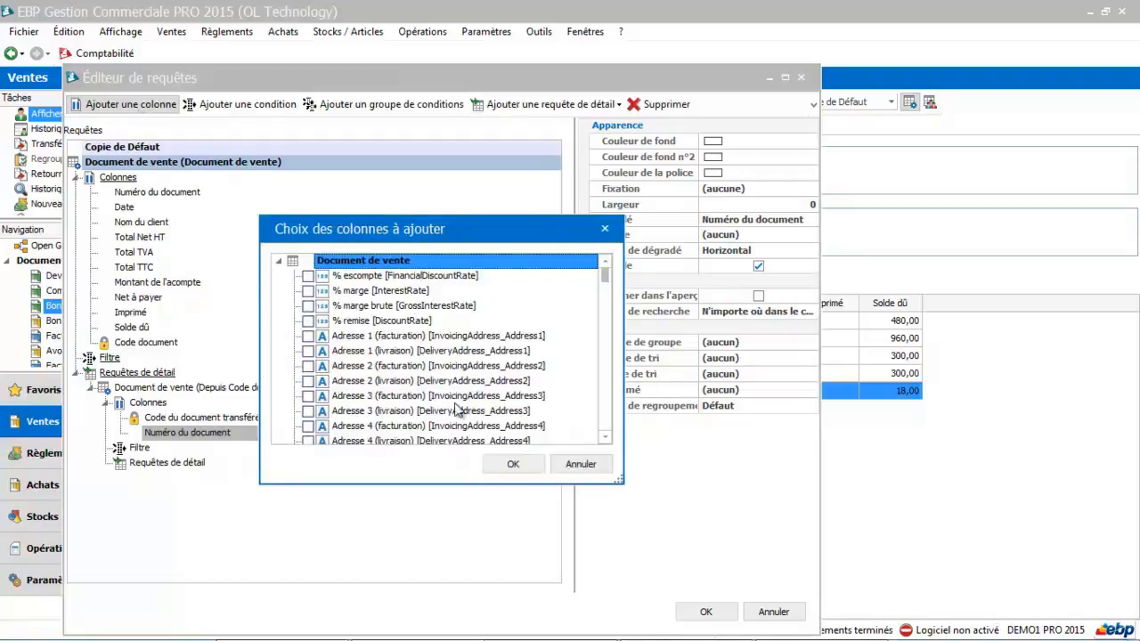
left_click(605, 437)
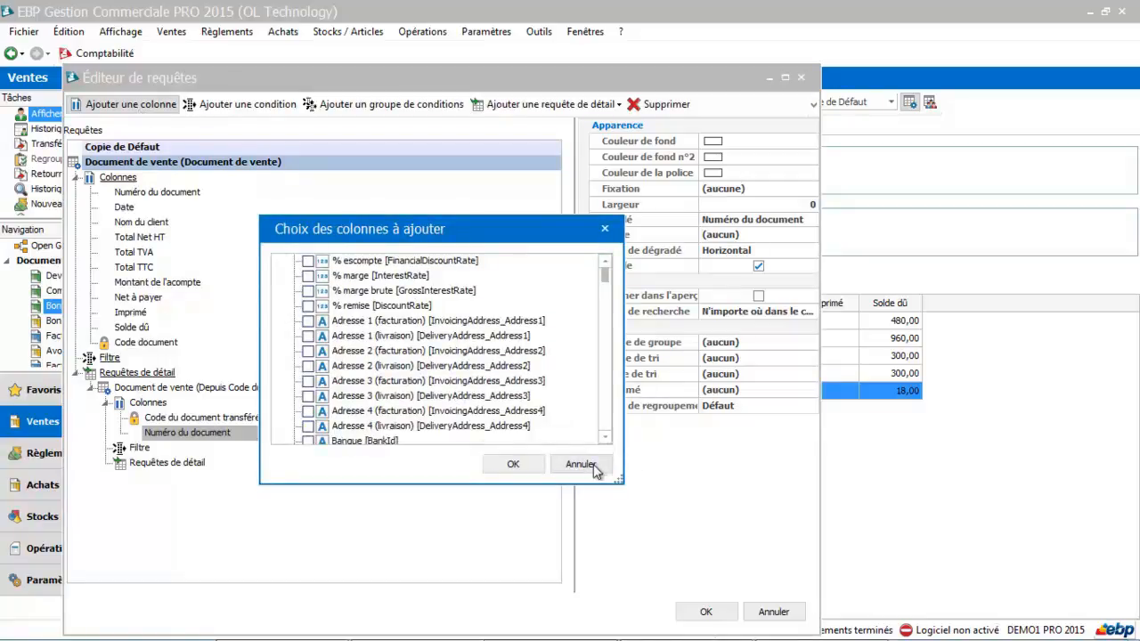
left_click(586, 465)
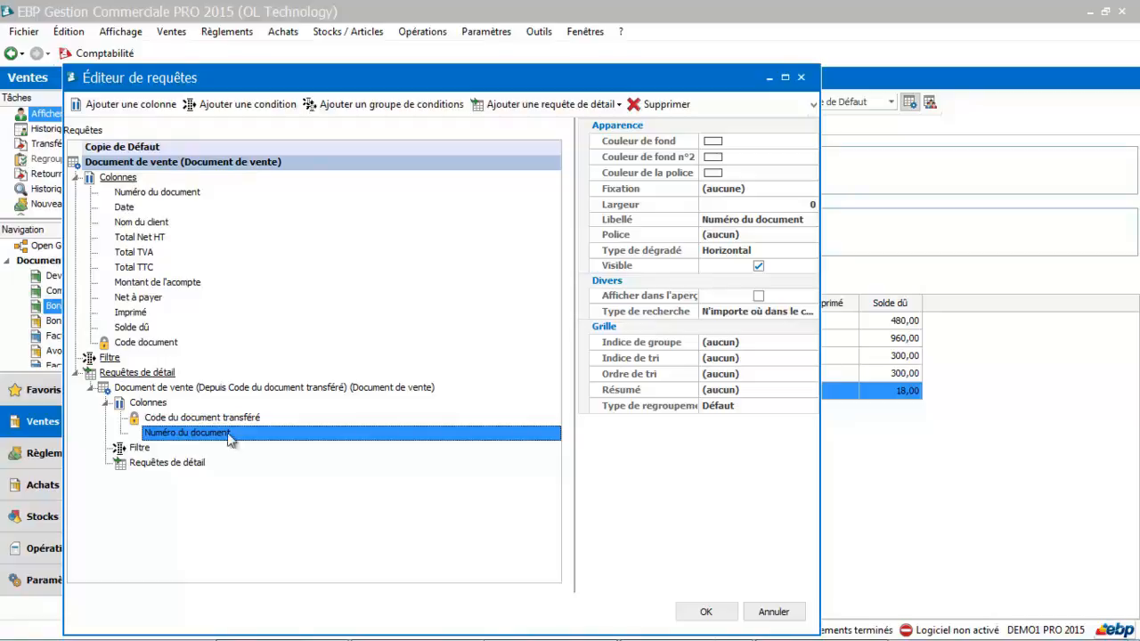
Confirm the Copie de Défaut view, close the view editor and expand the linked documents of all invoices
left_click(707, 613)
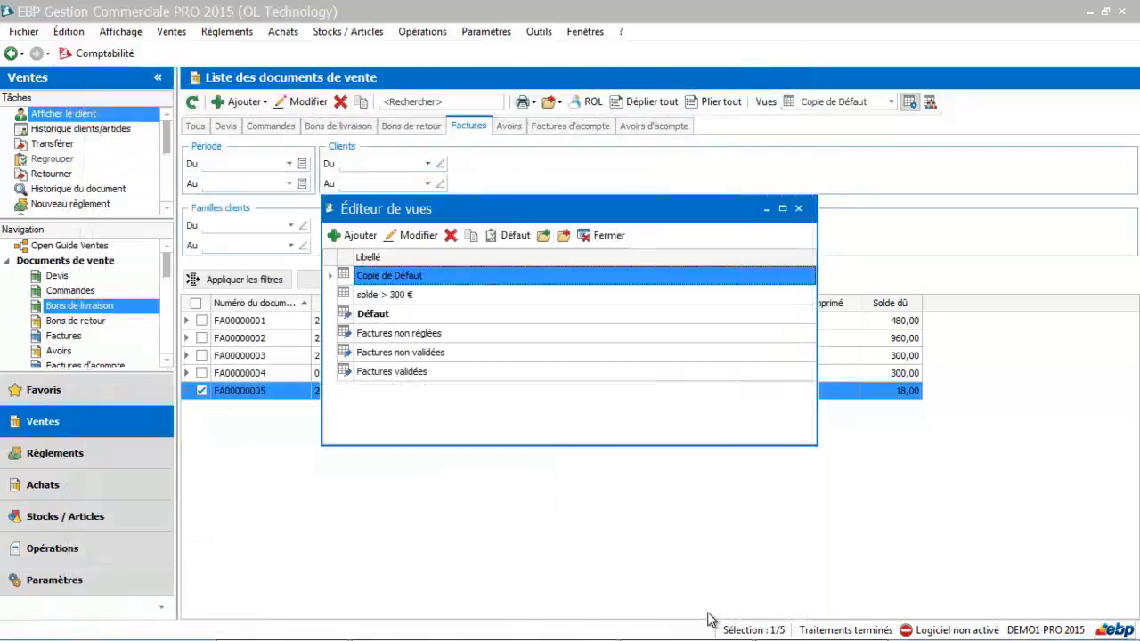
left_click(608, 234)
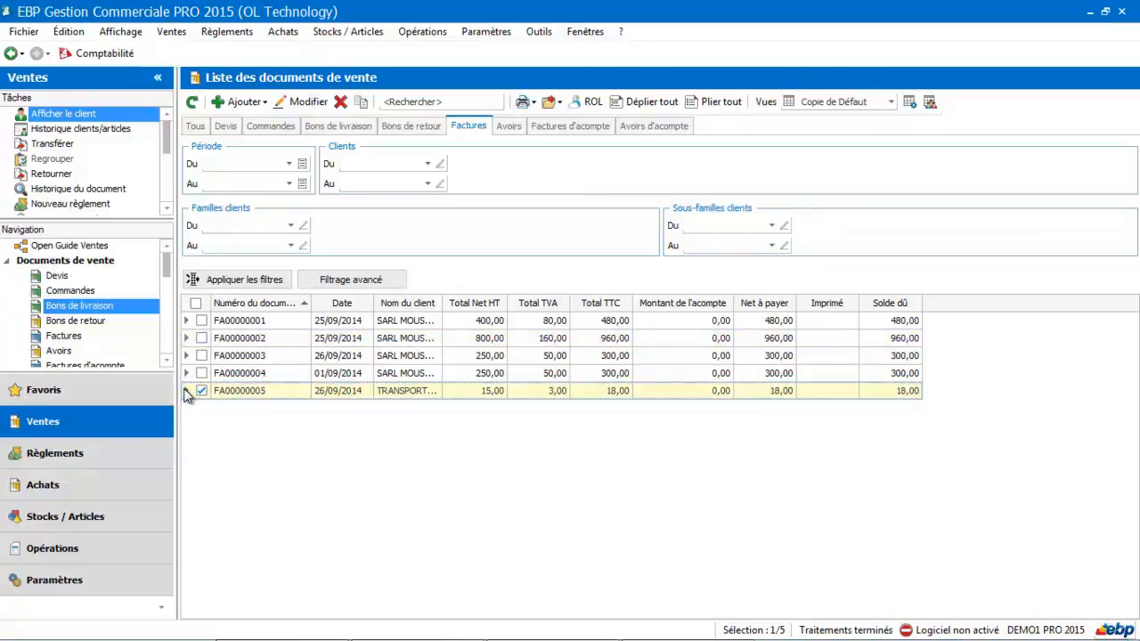
left_click(649, 102)
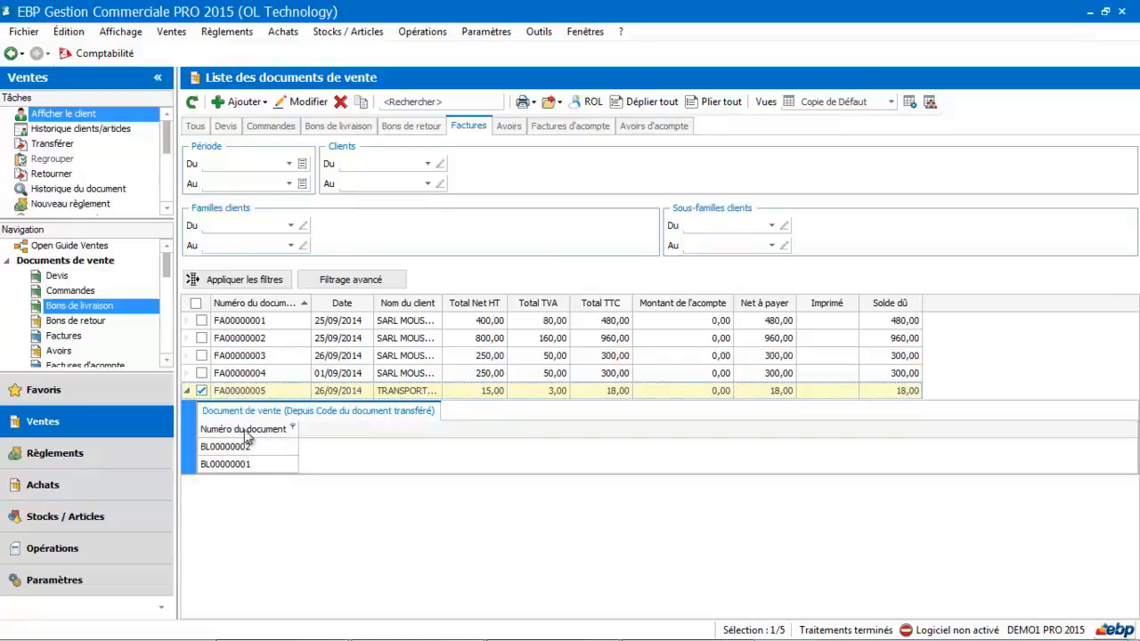
Open the last invoice in the list, examine the delivery notes it was transferred from and close it
left_click(257, 391)
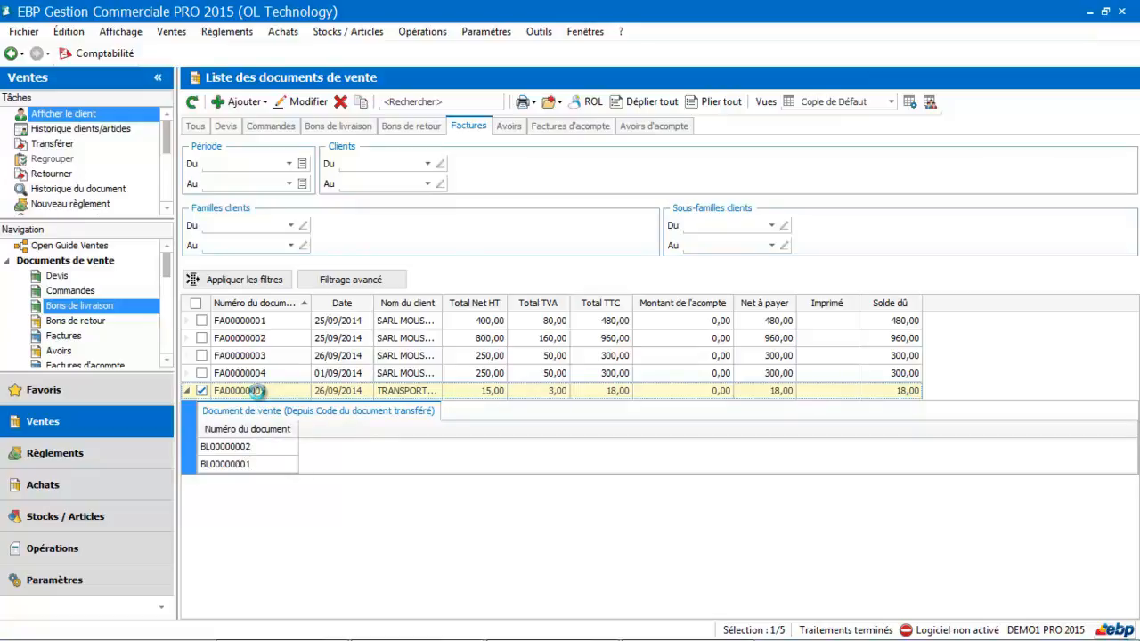
double_click(257, 390)
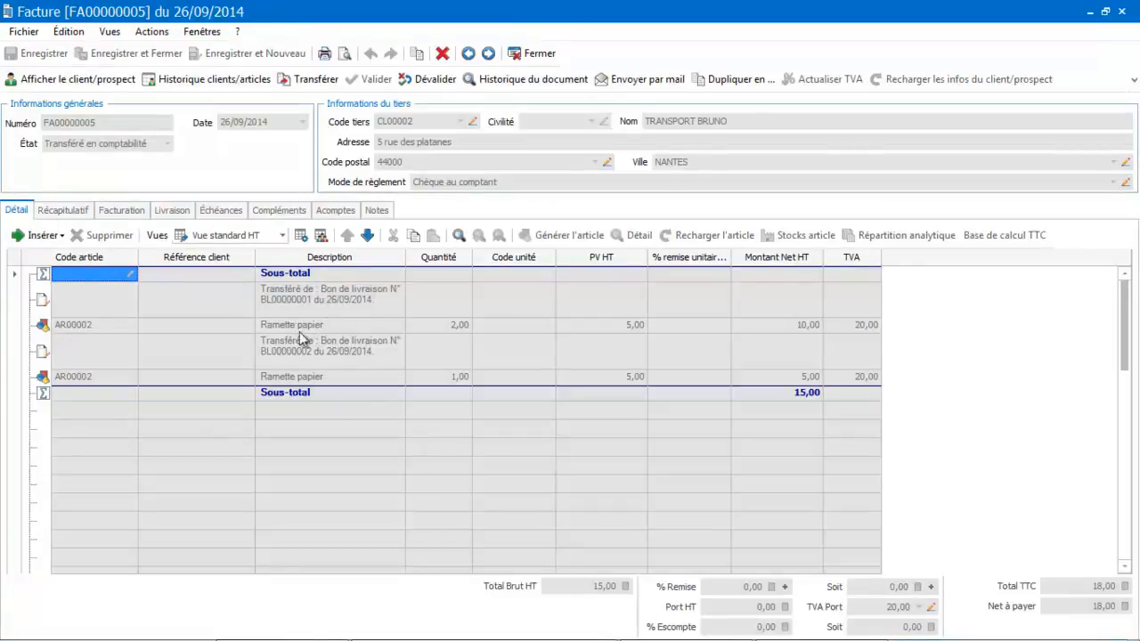
left_click(1122, 11)
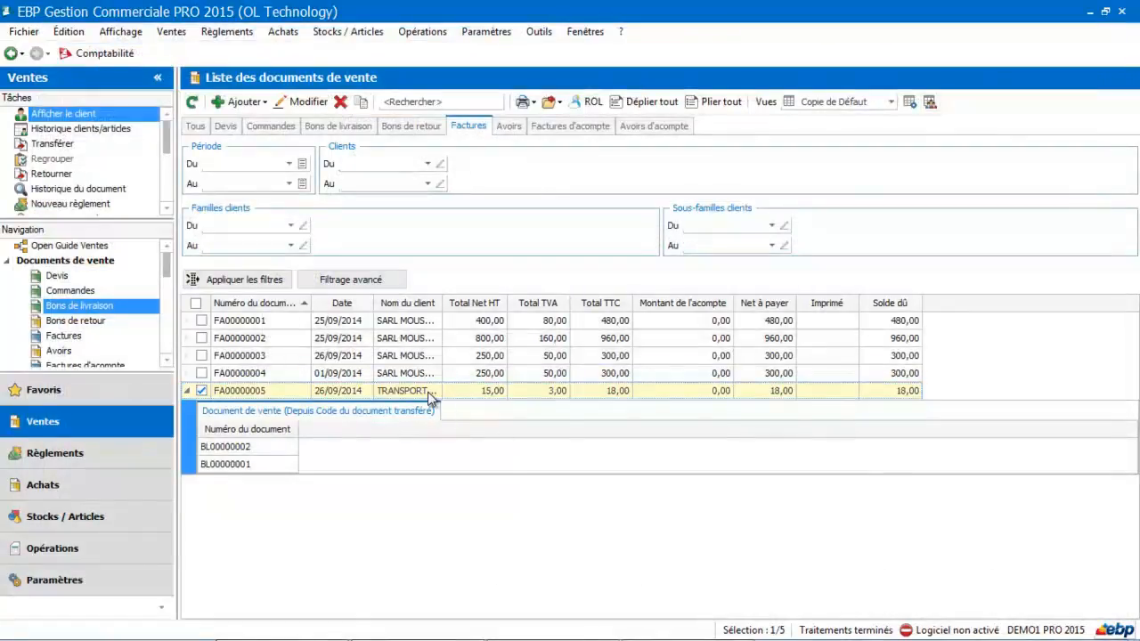
Collapse the linked documents of all invoices and expand them again
left_click(221, 397)
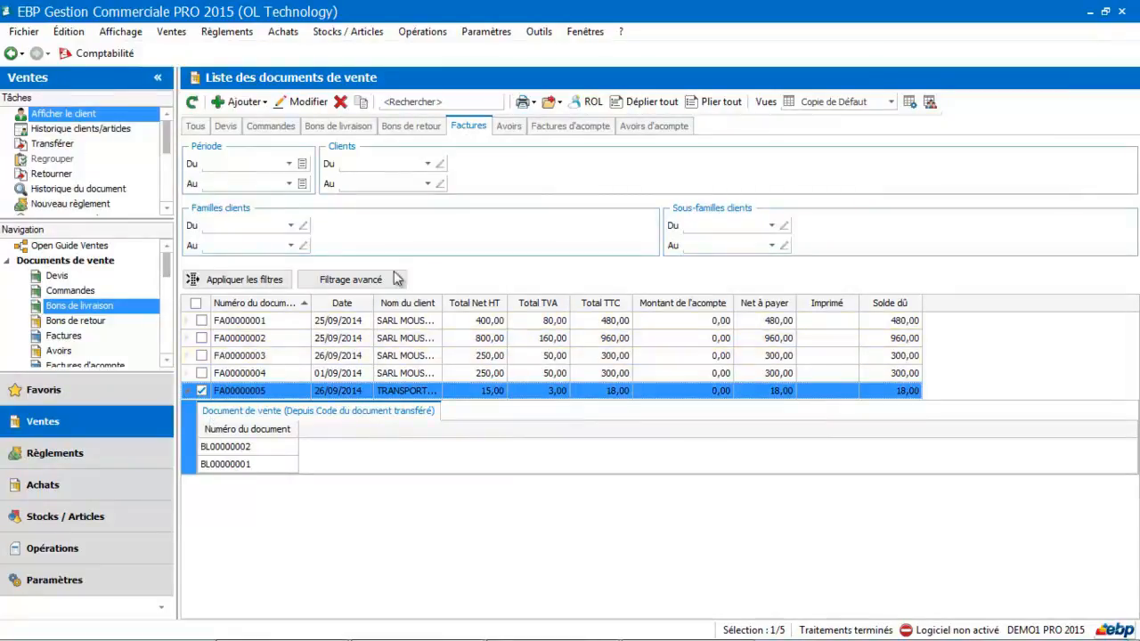
left_click(698, 105)
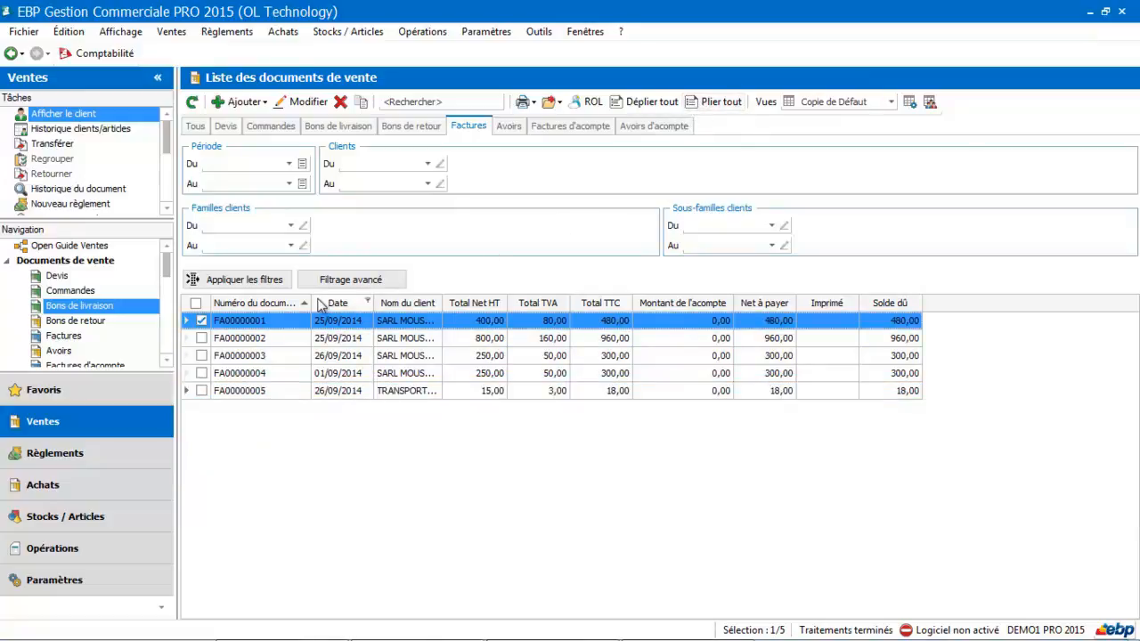
left_click(655, 103)
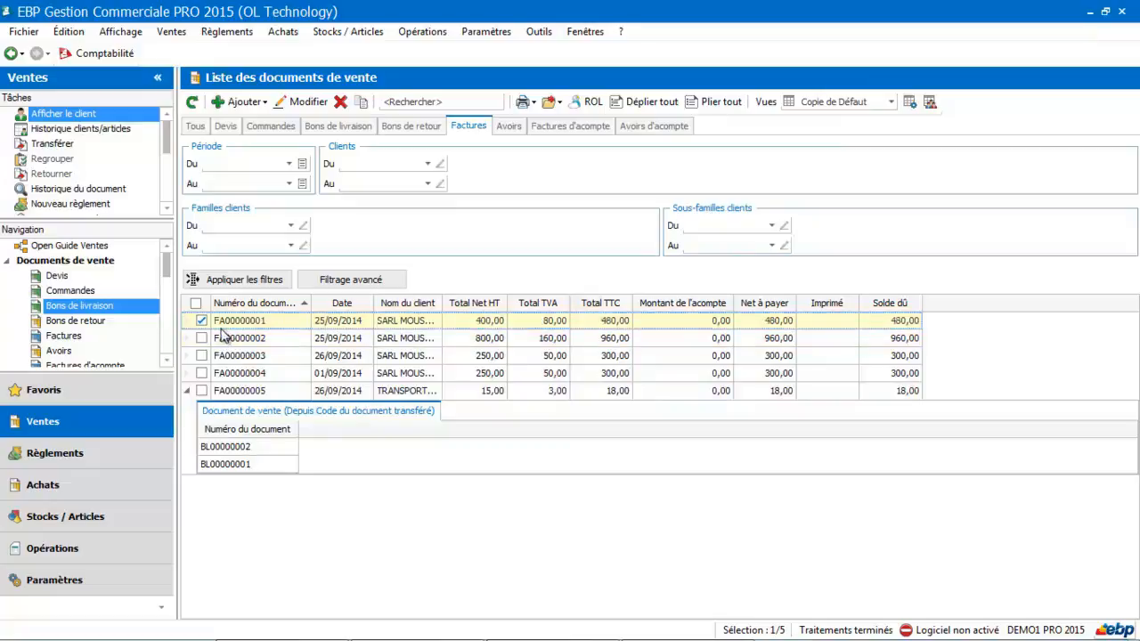
Reopen the Copie de Défaut view's queries to review the detail query, cancel and close the view editor
left_click(911, 100)
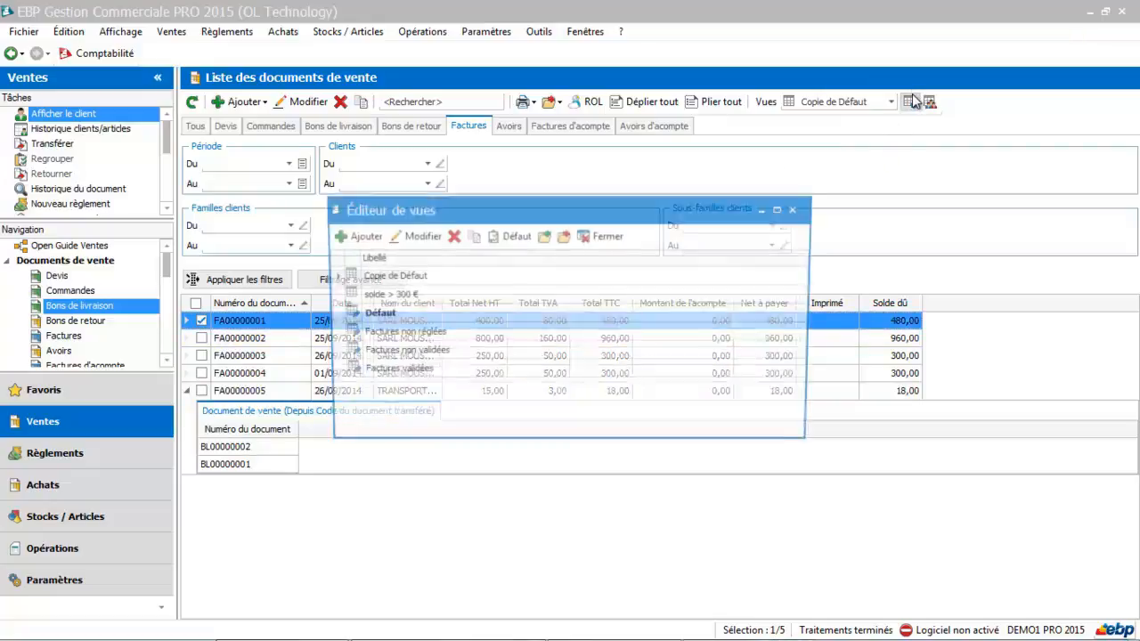
left_click(404, 284)
left_click(419, 235)
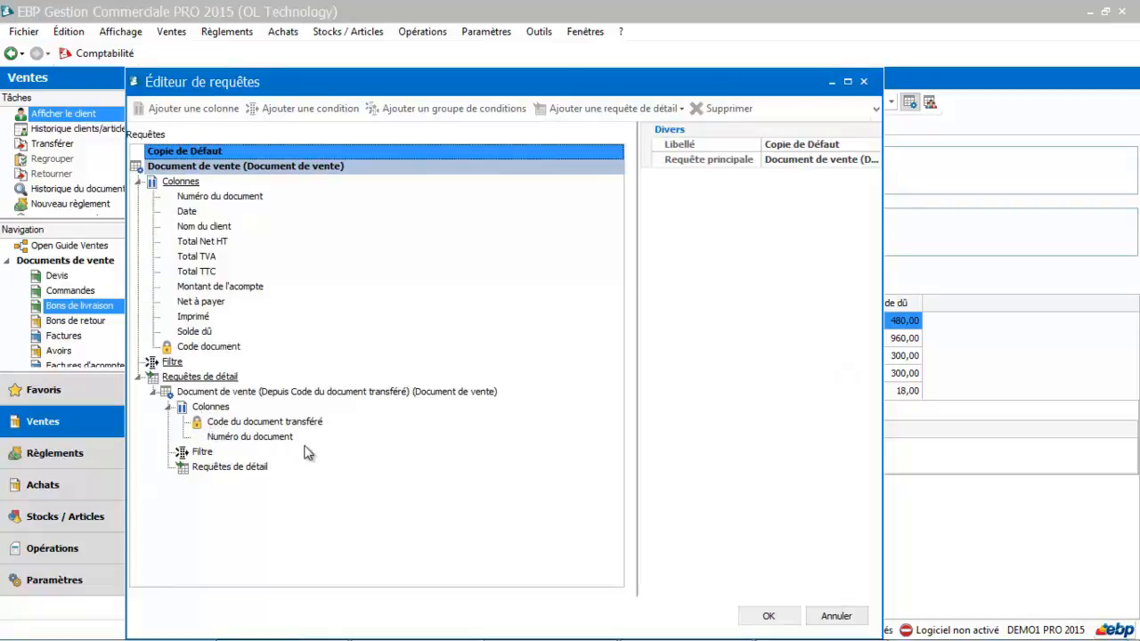
left_click(835, 615)
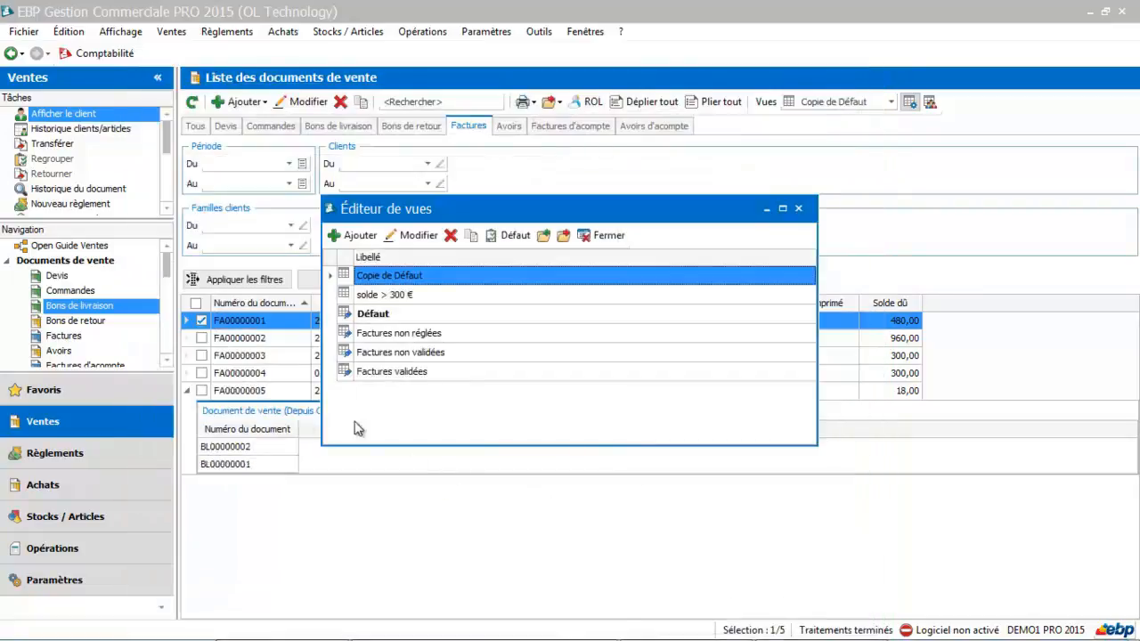
left_click(798, 209)
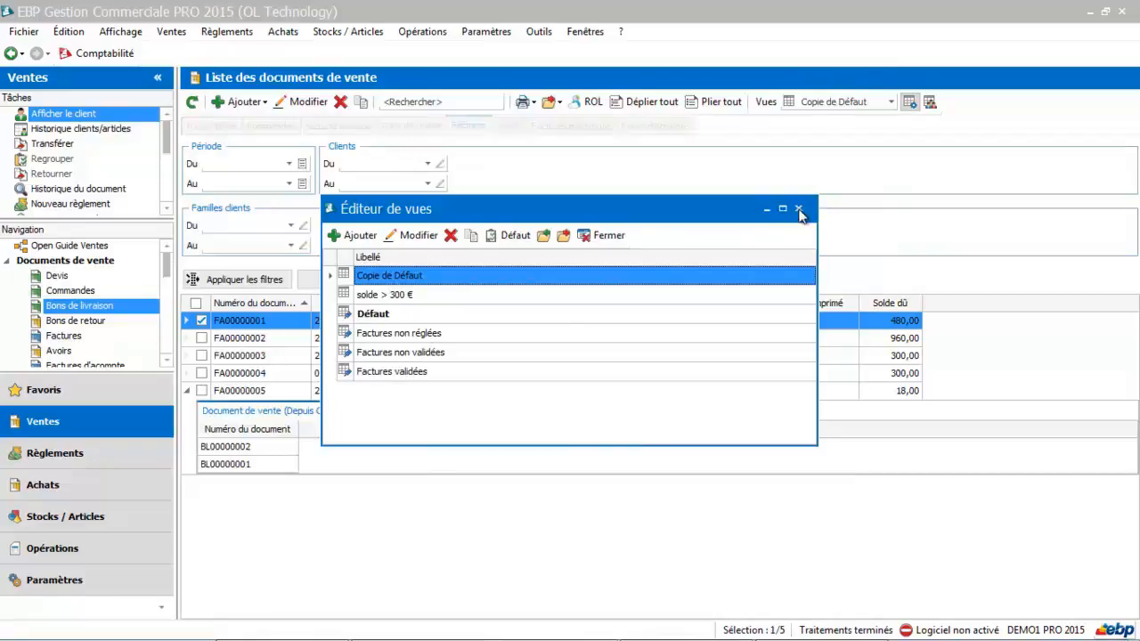
Select the last invoice and collapse its linked documents
left_click(187, 391)
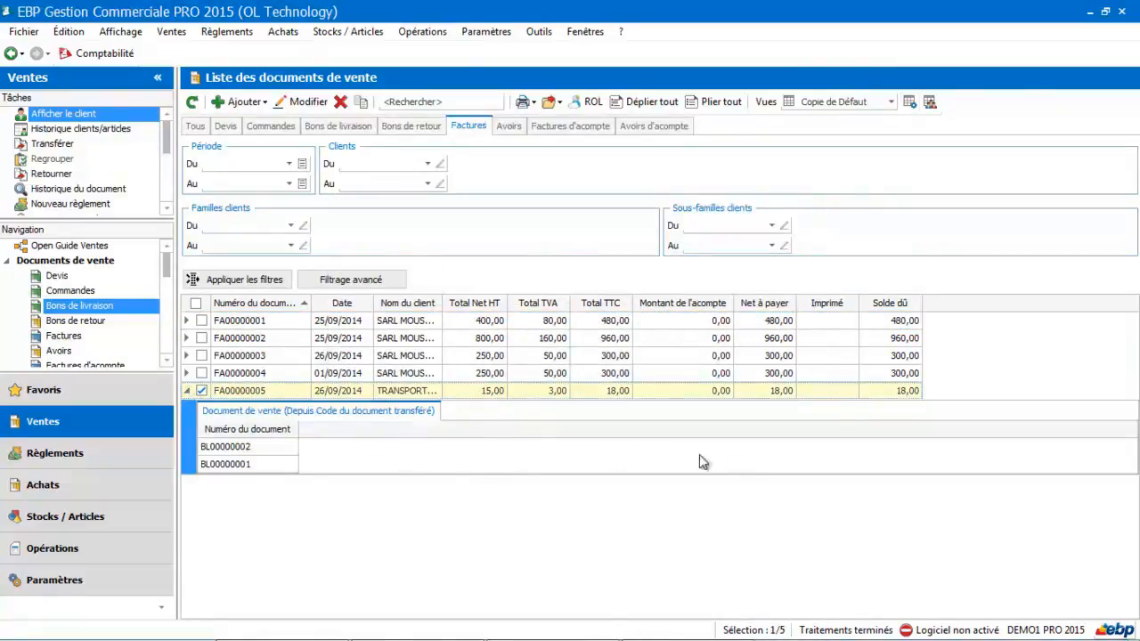
left_click(187, 392)
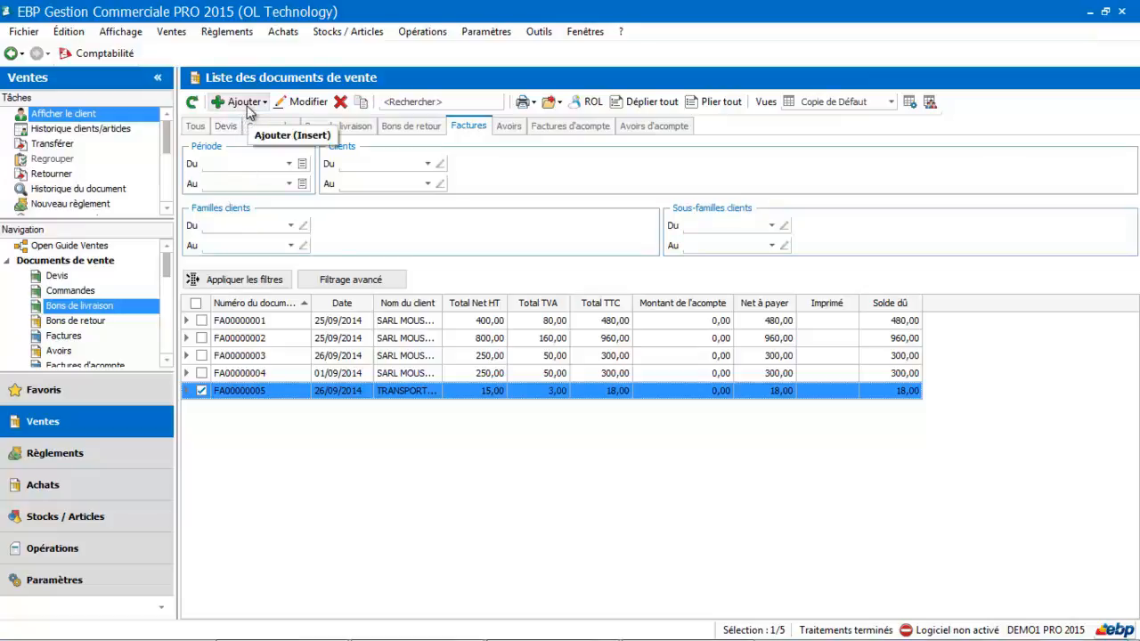
Create a new invoice and select TRANSPORT BRUNO as its customer
left_click(246, 107)
left_click(242, 204)
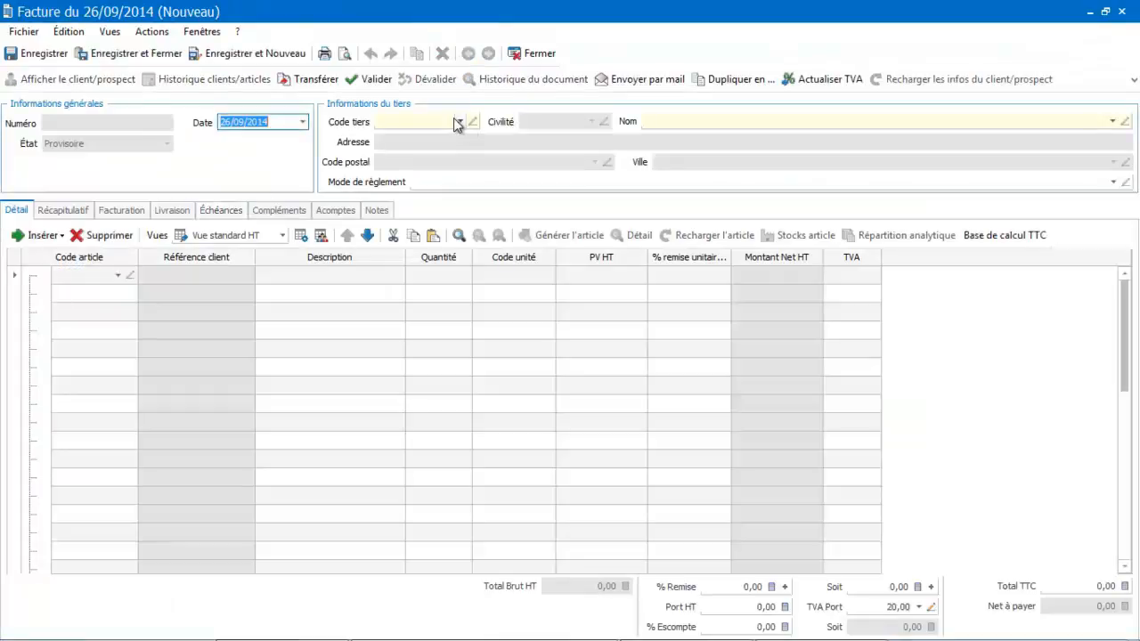
left_click(460, 122)
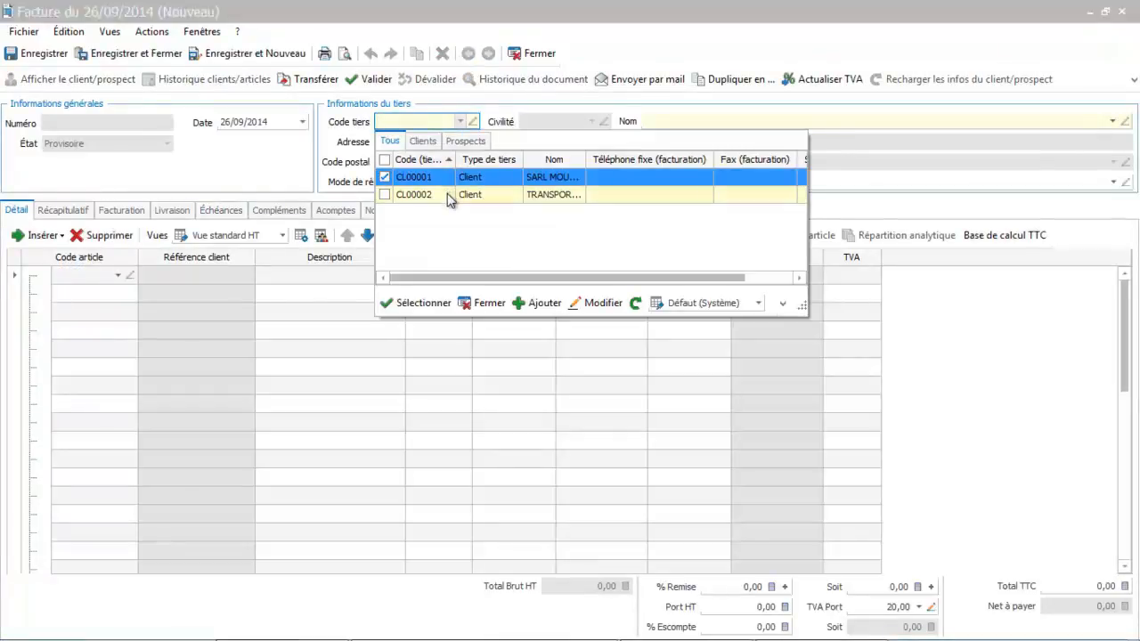
left_click(450, 195)
left_click(384, 313)
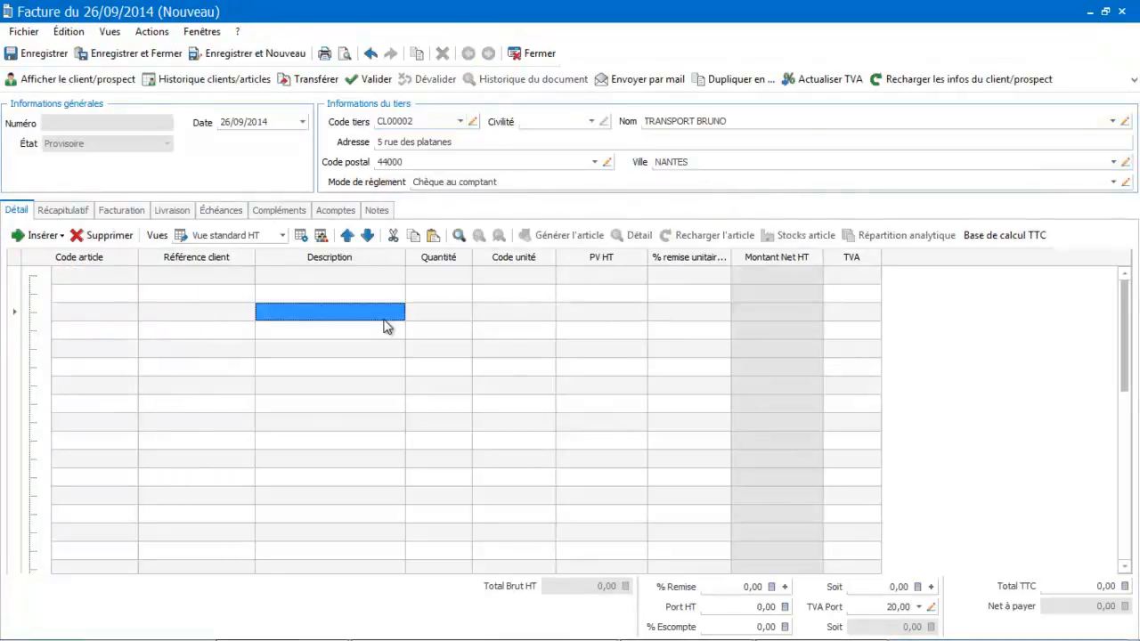
Switch the invoice's detail lines to Vue avancée to look at its columns, and return to Vue standard HT
left_click(282, 237)
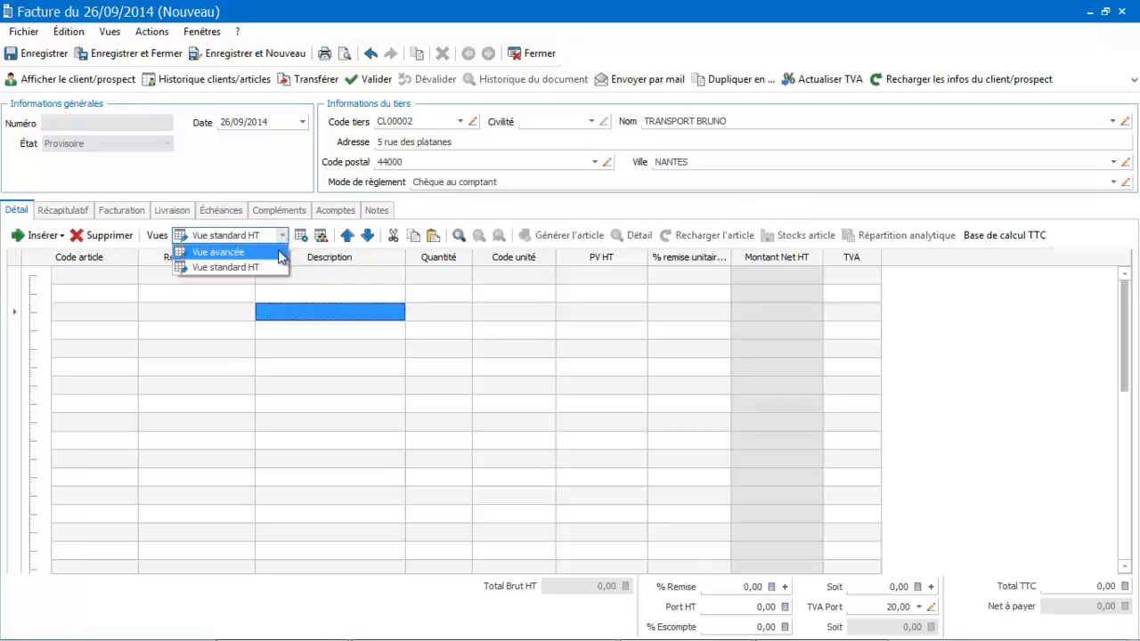
left_click(279, 253)
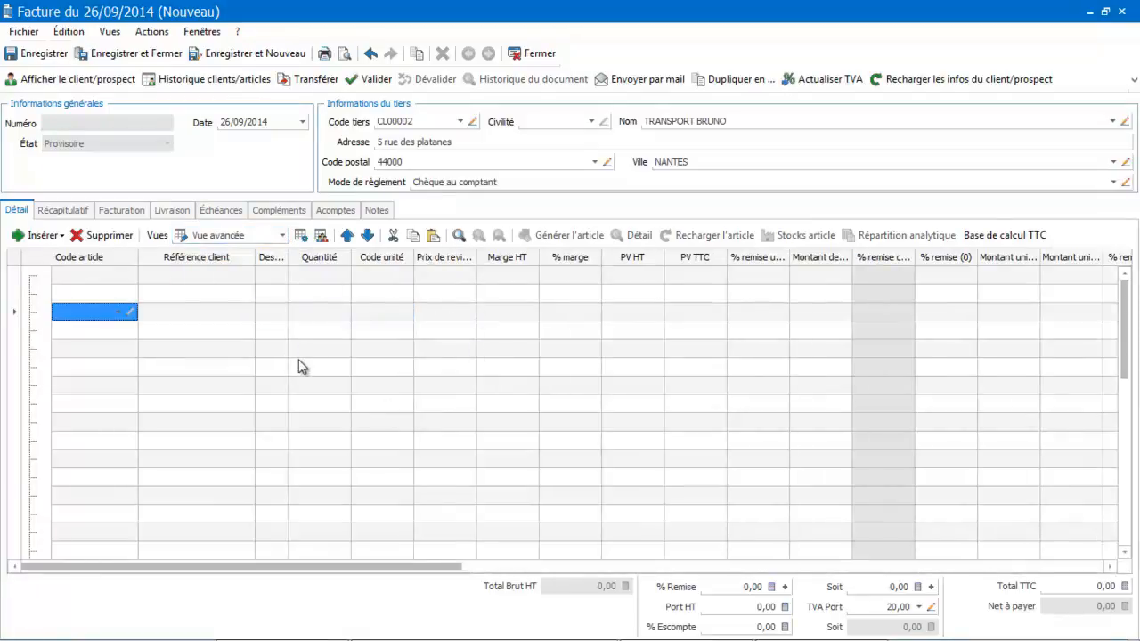
left_click(281, 235)
left_click(270, 268)
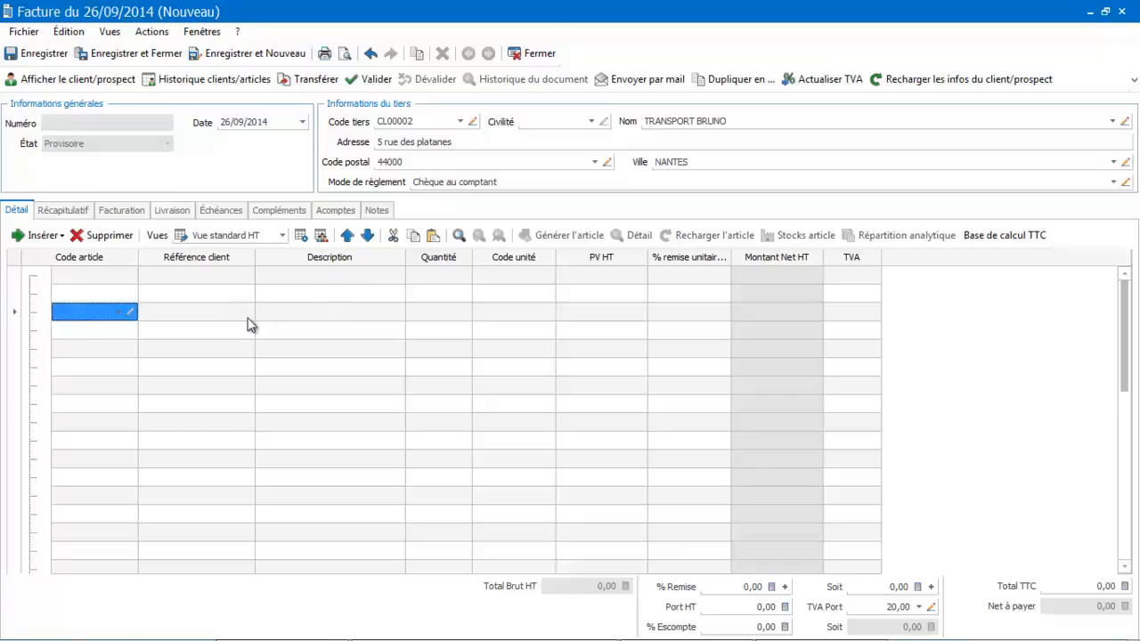
Duplicate the Vue standard HT (Hors taxe) view and make the Code commercial/collaborateur and Marge HT fields visible in the copy
left_click(301, 237)
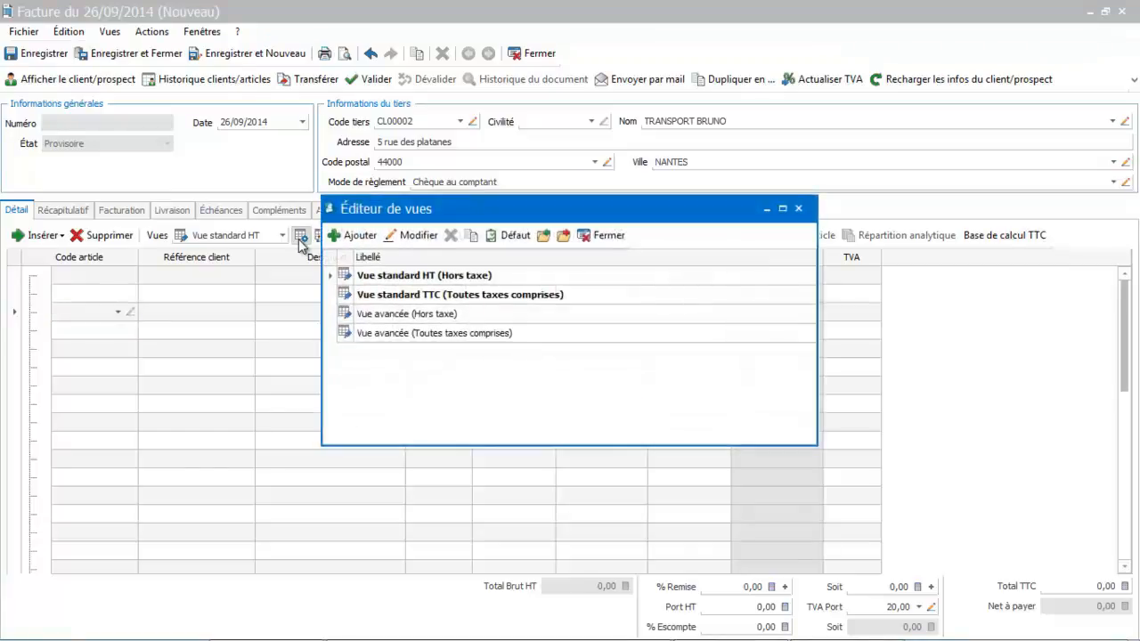
left_click(363, 278)
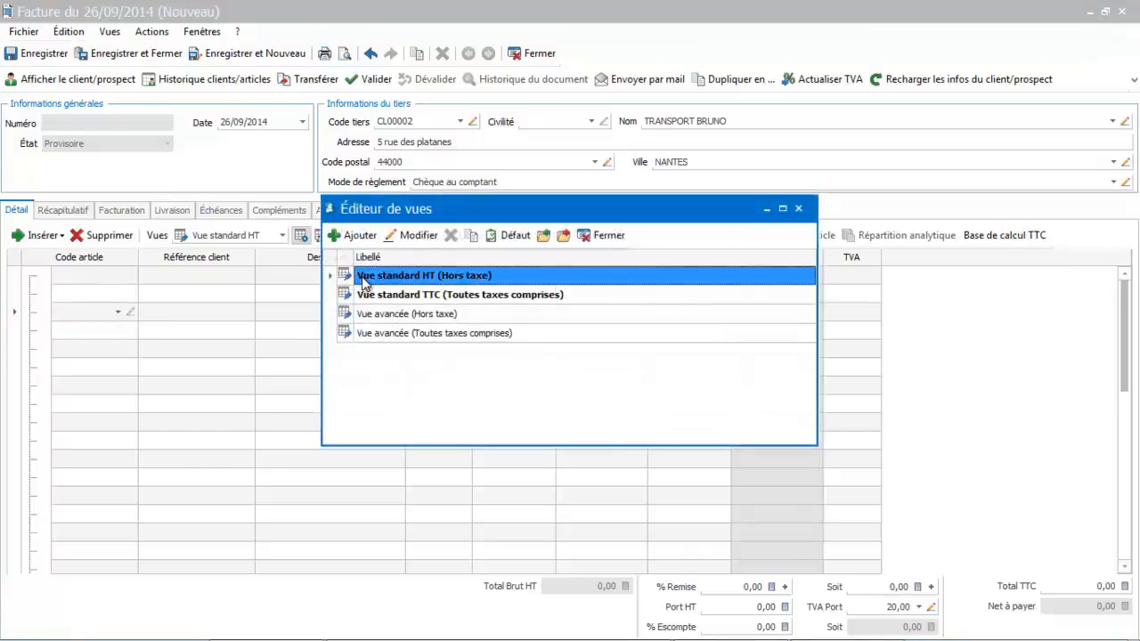
left_click(473, 237)
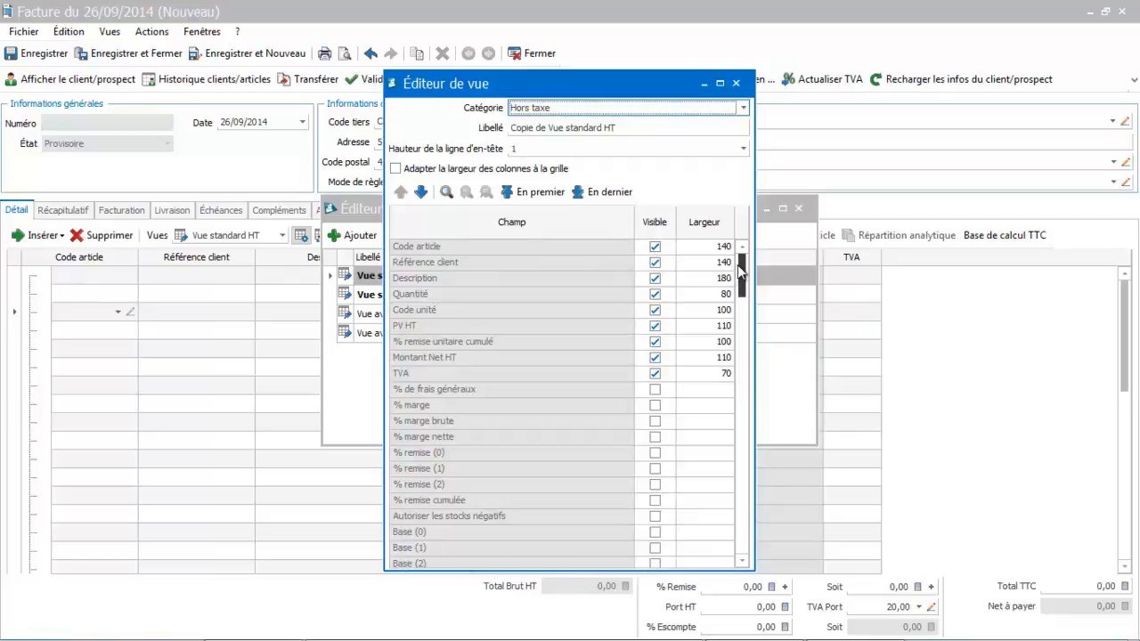
left_click_drag(739, 266, 743, 316)
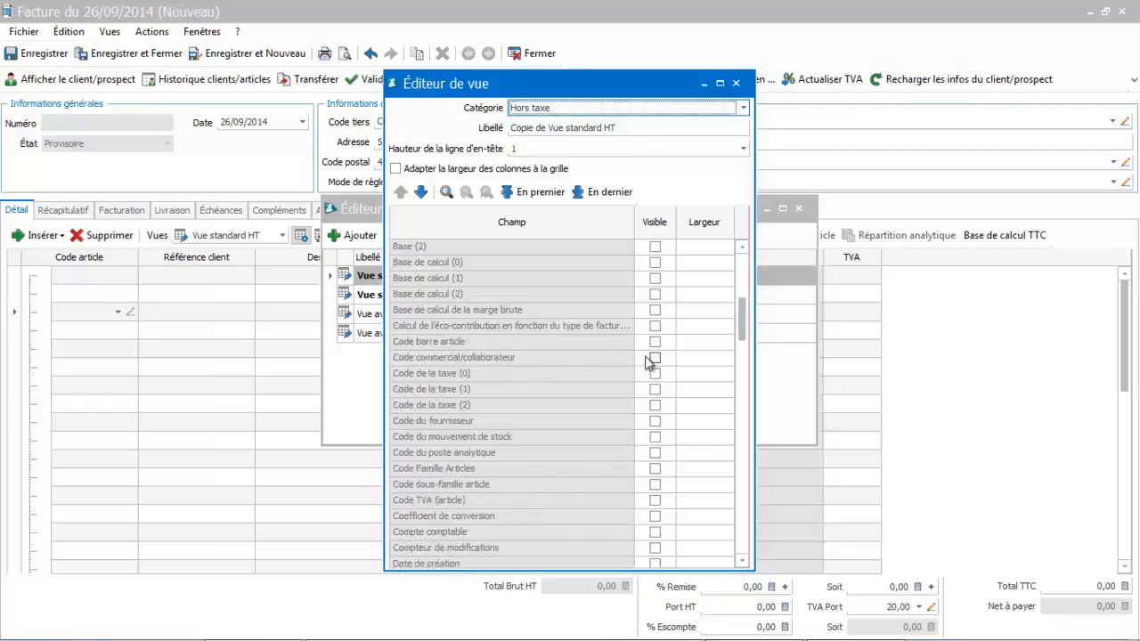
left_click(654, 359)
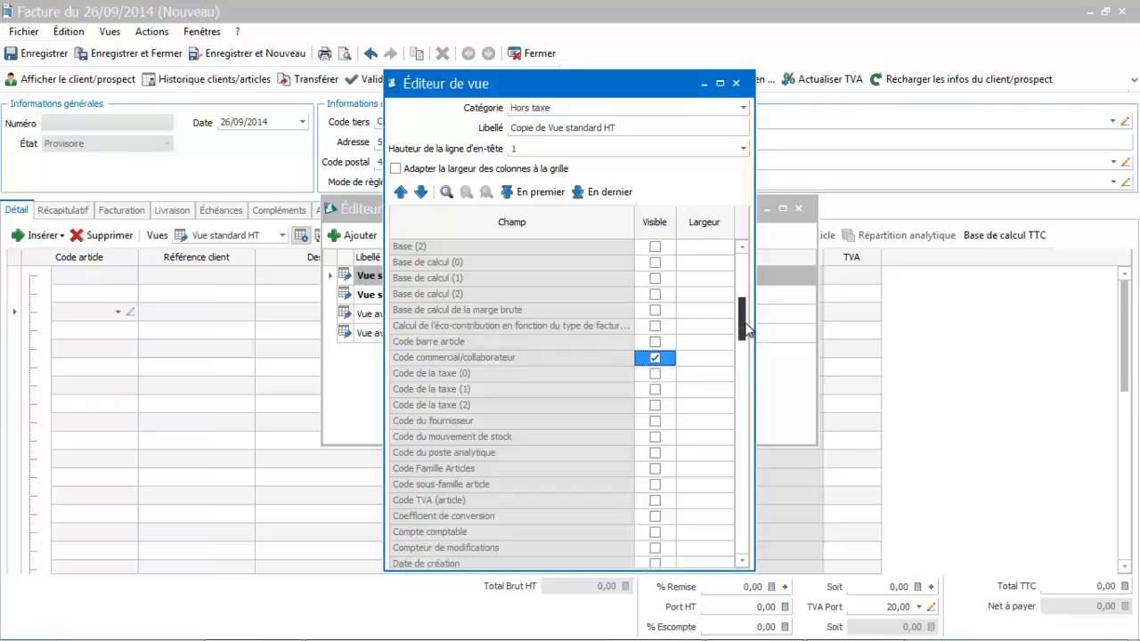
left_click_drag(746, 328, 732, 383)
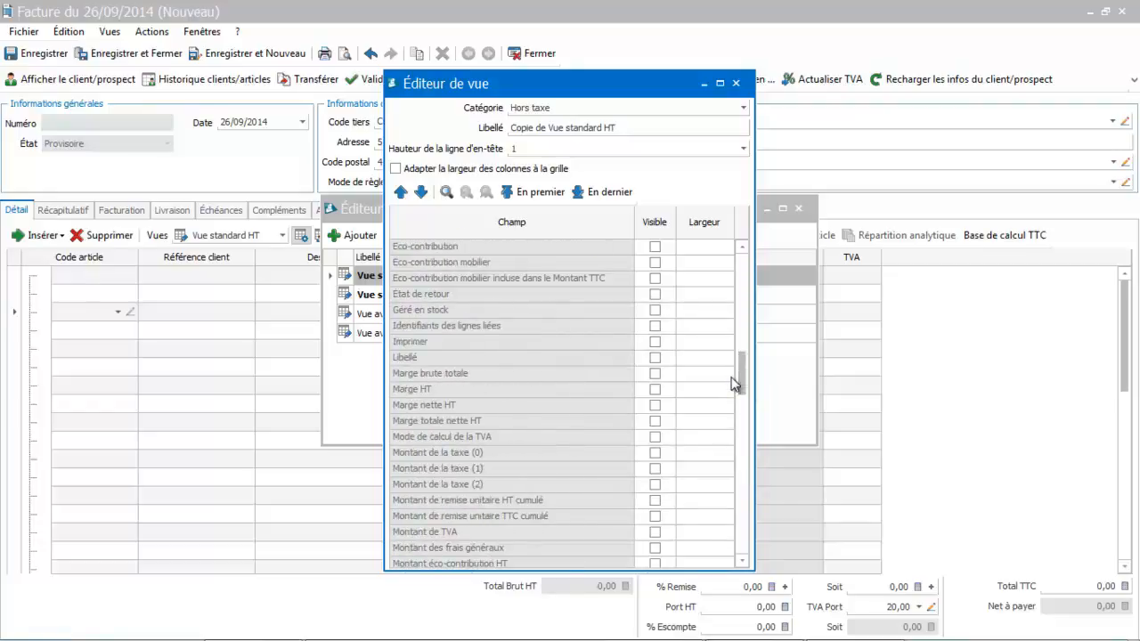
left_click(656, 392)
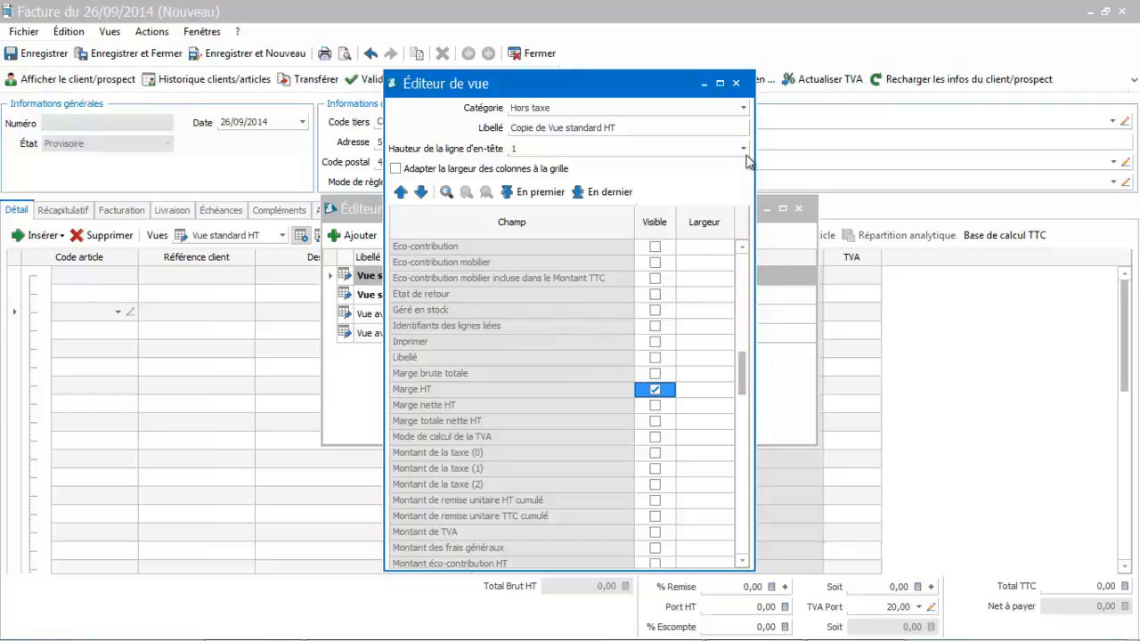
Name the duplicated view Vue perso, save its changes and close the list of views
left_click(661, 128)
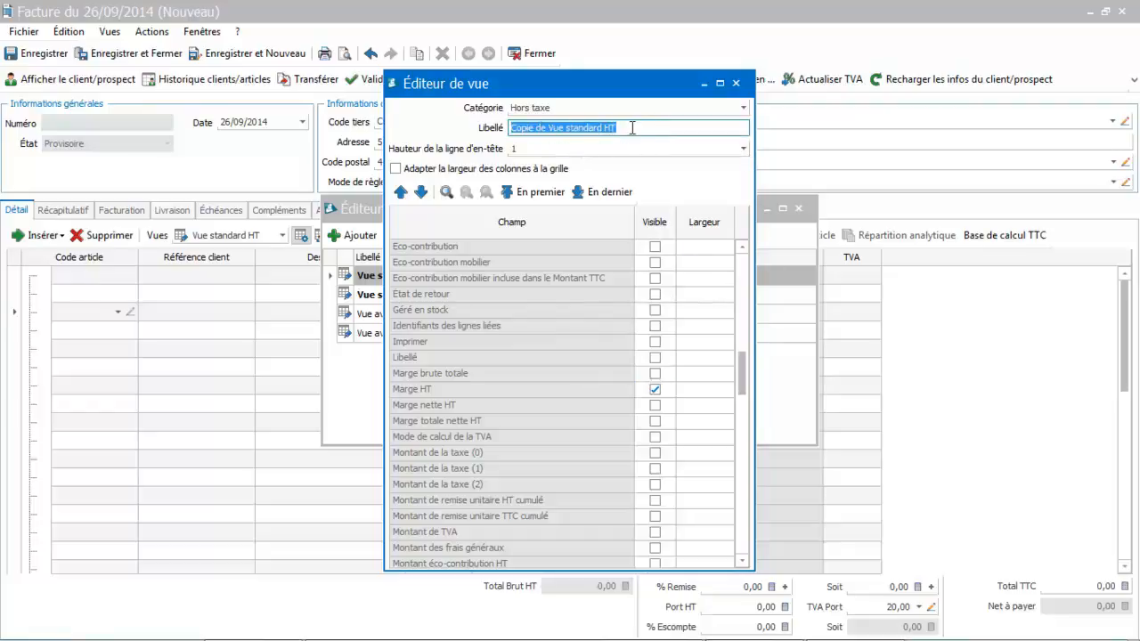
type("Vu")
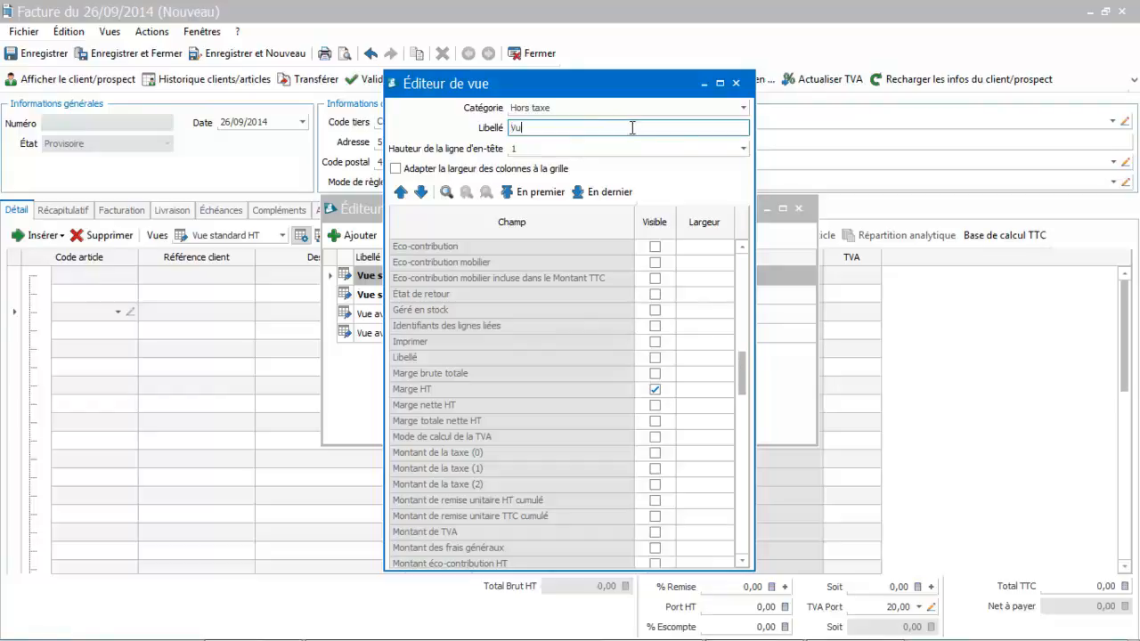
type("e perso")
left_click(736, 84)
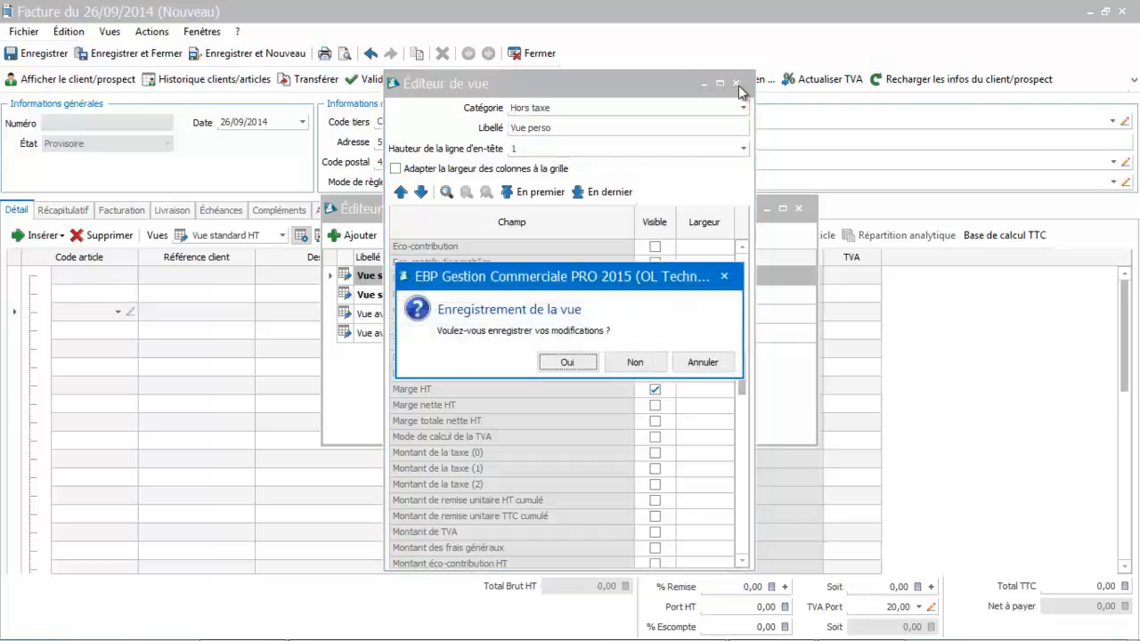
left_click(561, 360)
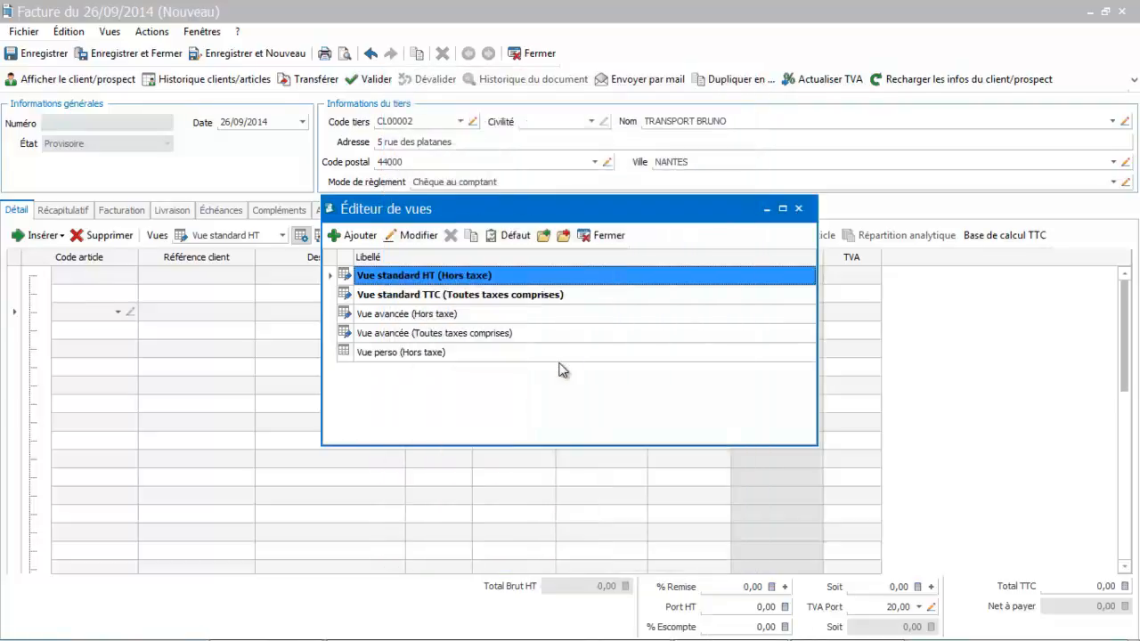
left_click(600, 236)
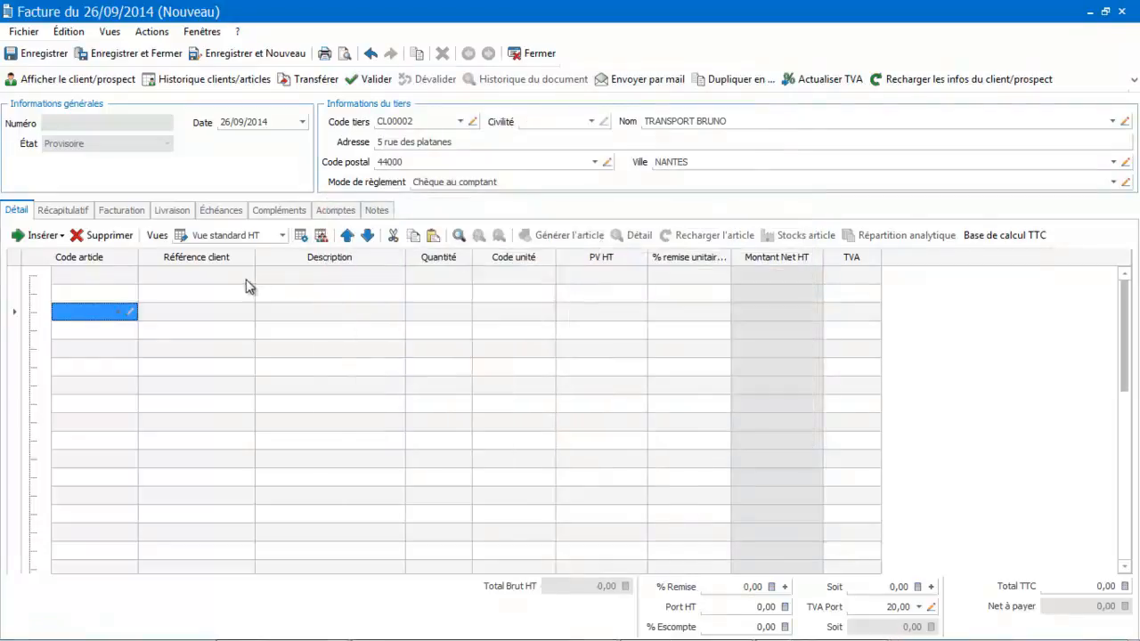
Apply Vue perso to the invoice's detail lines and select the sales representative code cell of the first line
left_click(282, 235)
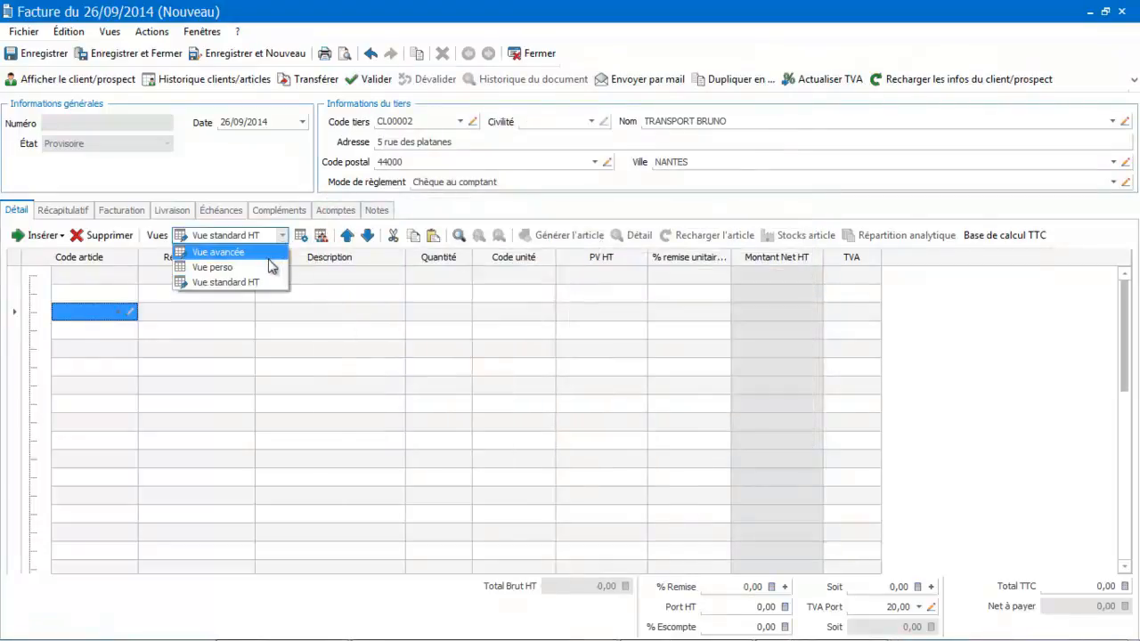
left_click(266, 267)
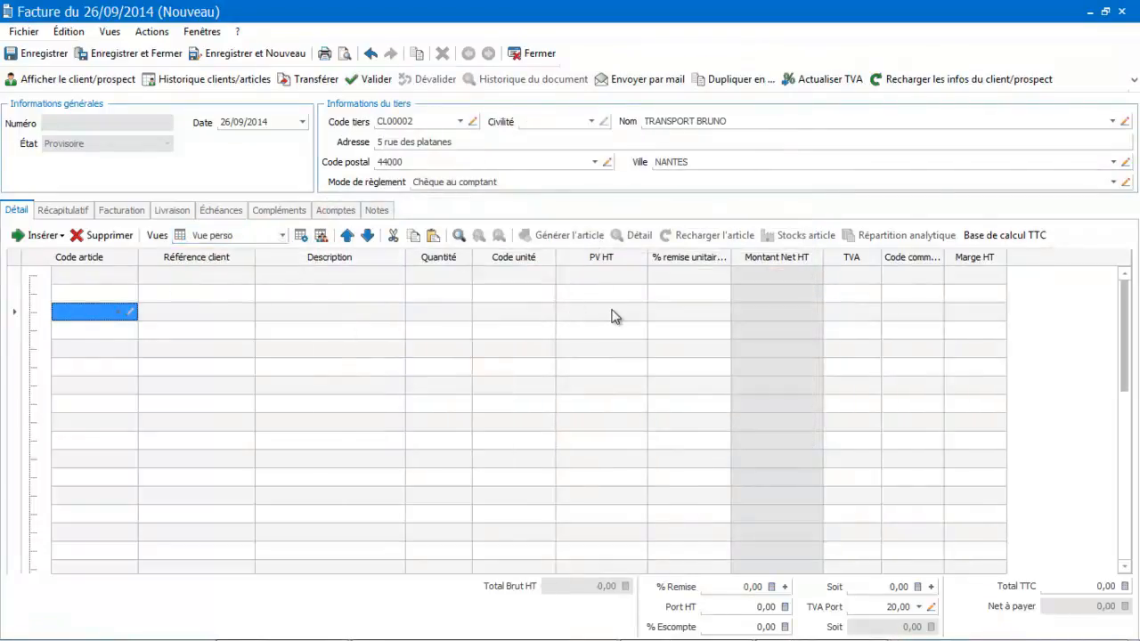
left_click(896, 277)
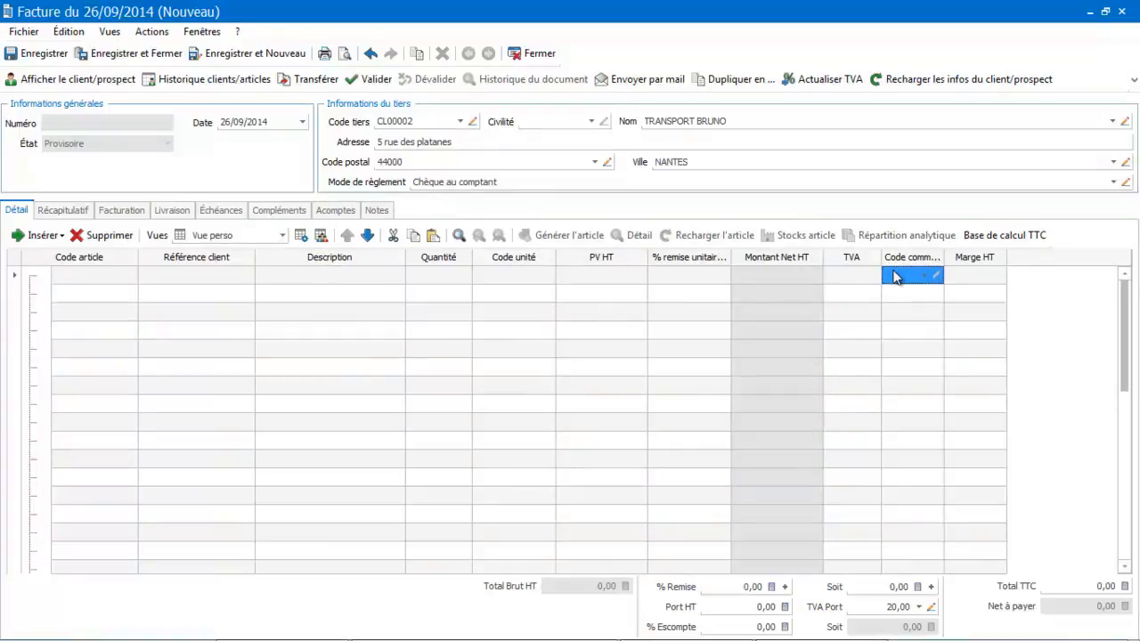
Add article AR00001 as the first invoice line and select that line's sales representative code cell
left_click(130, 284)
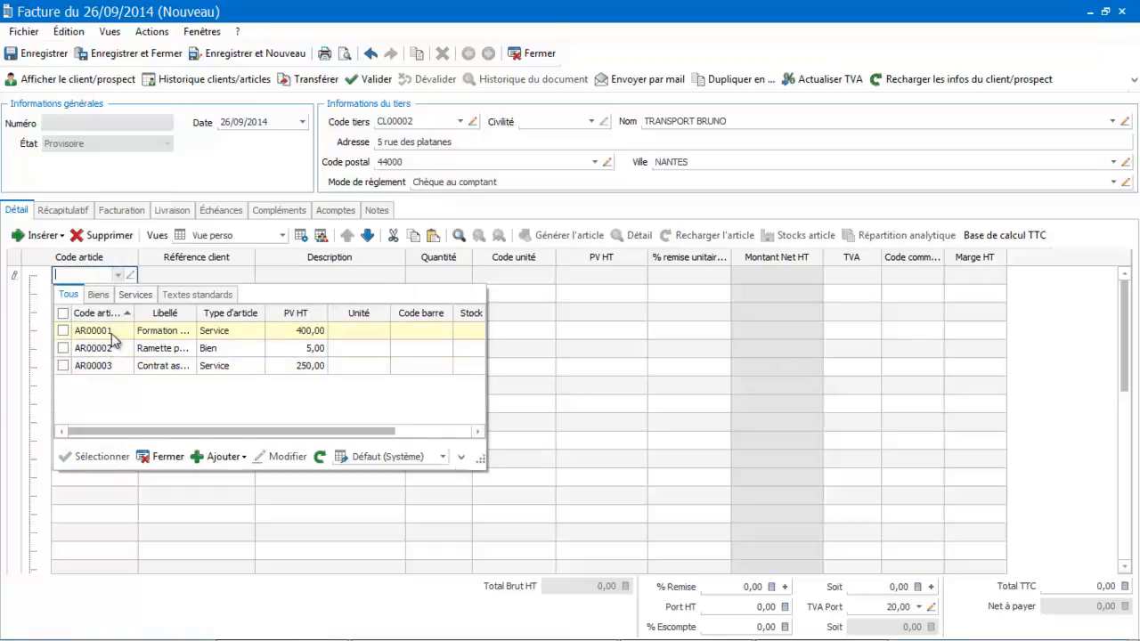
double_click(114, 336)
left_click(207, 335)
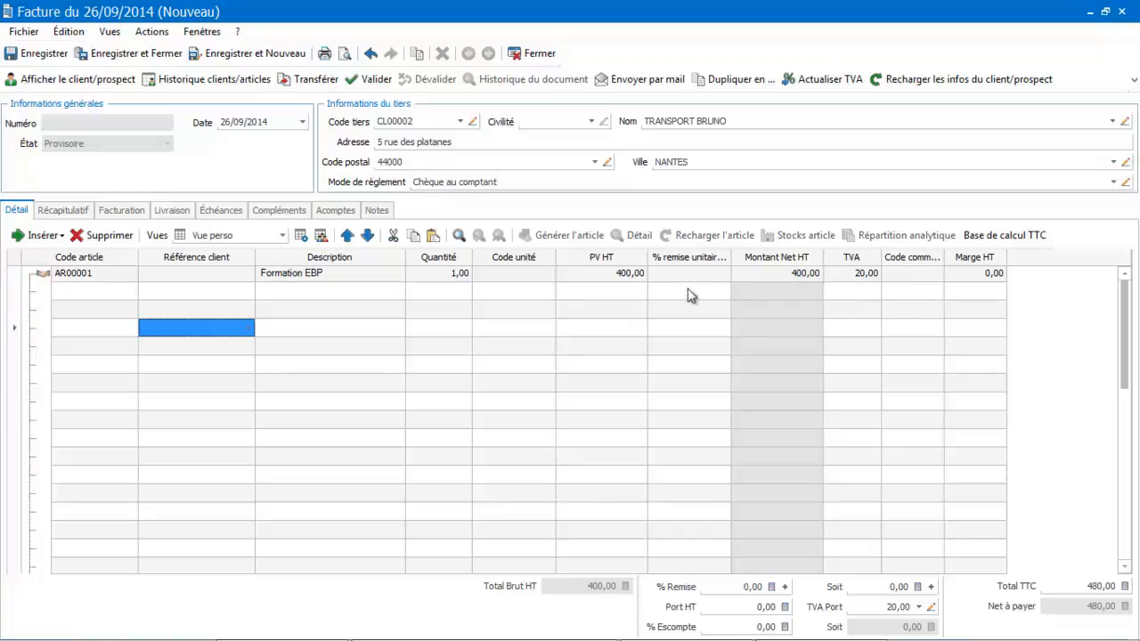
left_click(915, 275)
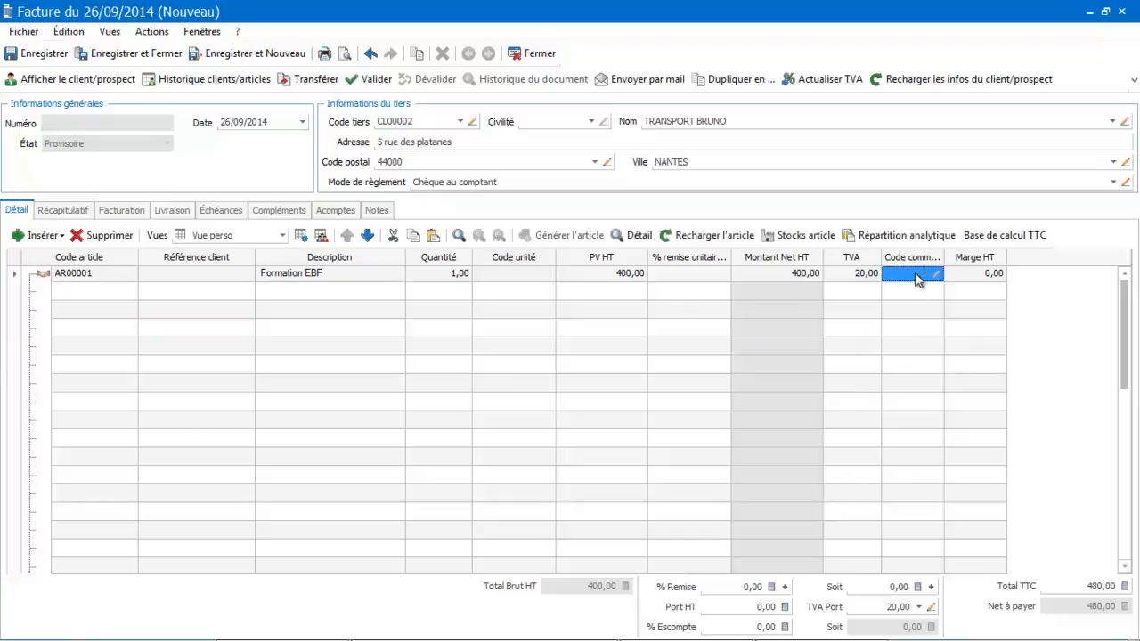